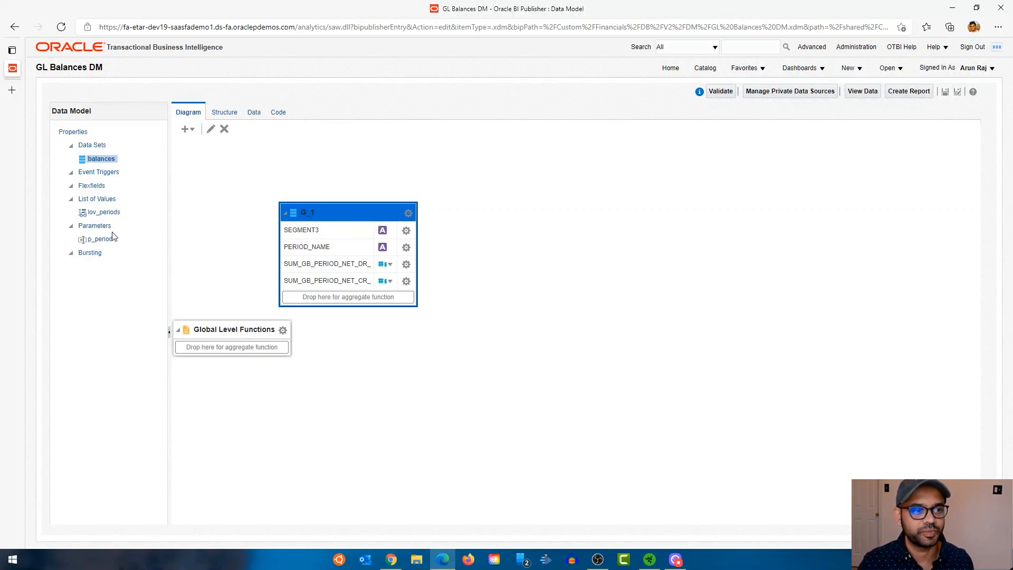
Run the GL Balances DM data model for period 03-21 and show the output as a table
left_click(103, 226)
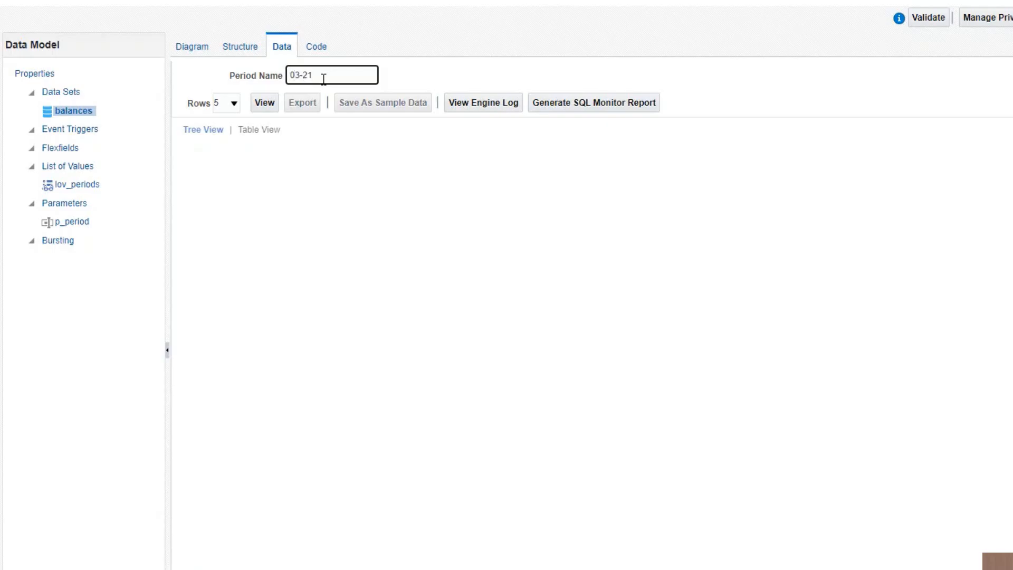
left_click(265, 103)
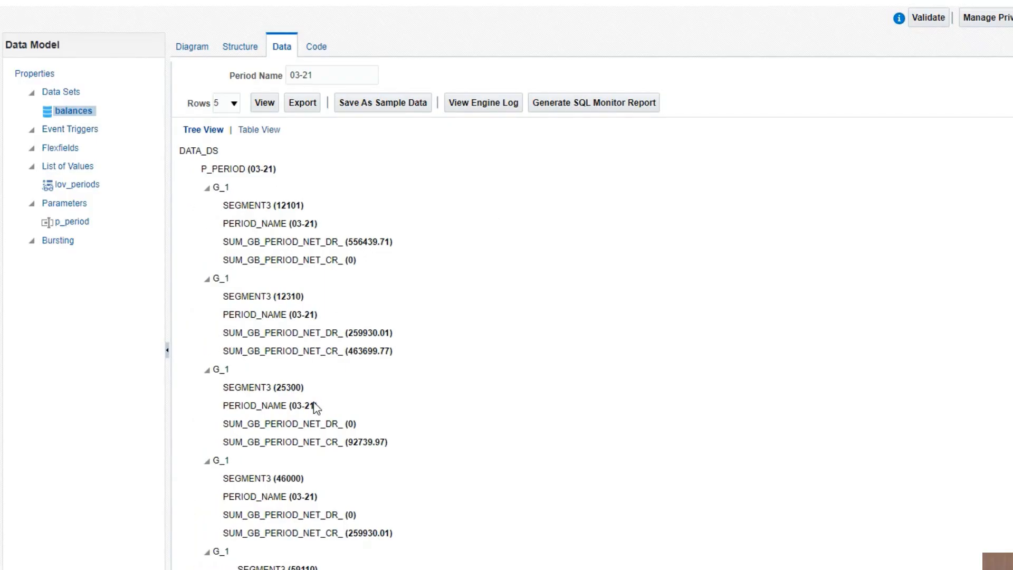
left_click(259, 130)
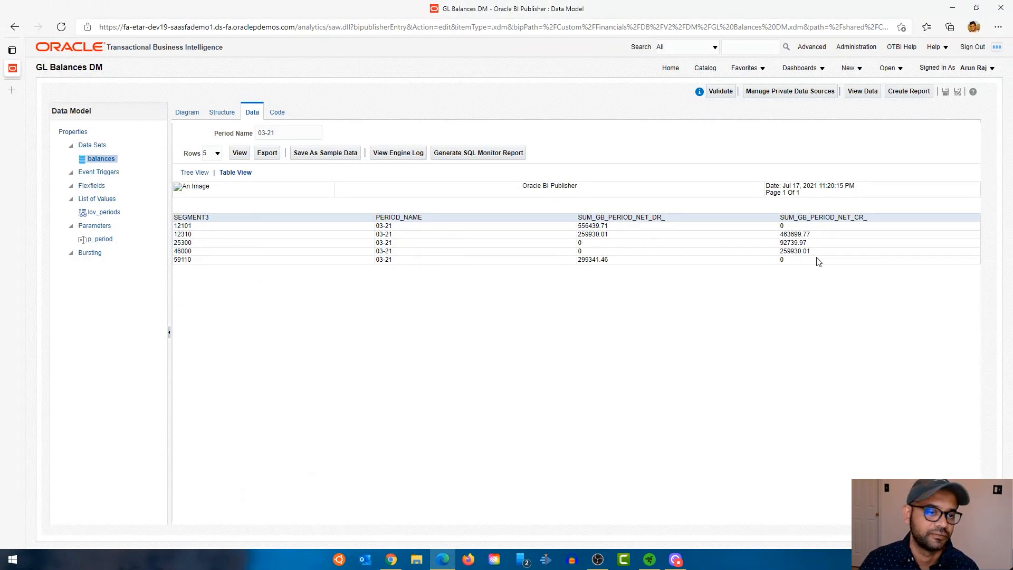
Open the GL Balances BI Report from the recent items and run it for period 03-21
left_click(706, 69)
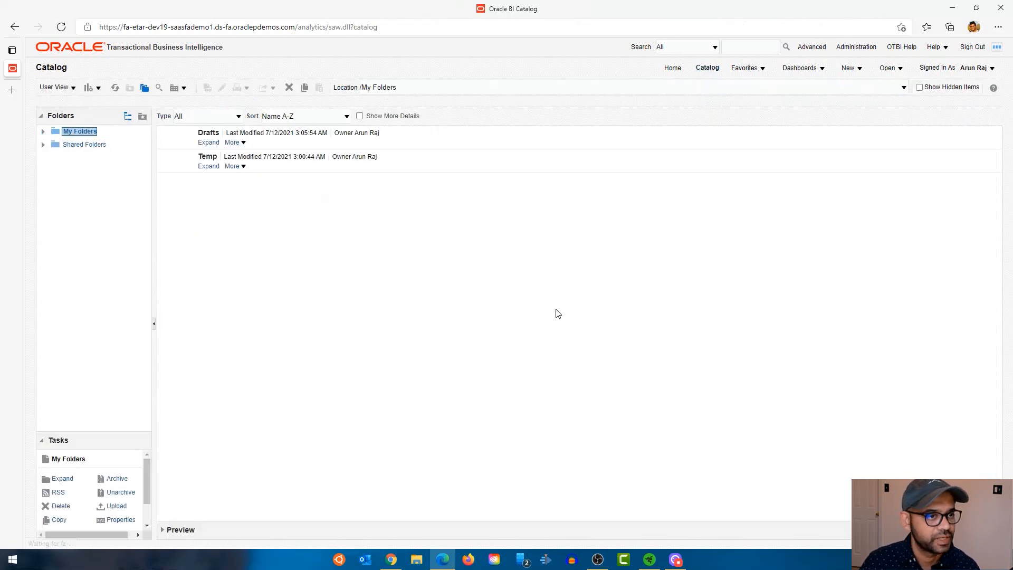
left_click(43, 145)
left_click(673, 68)
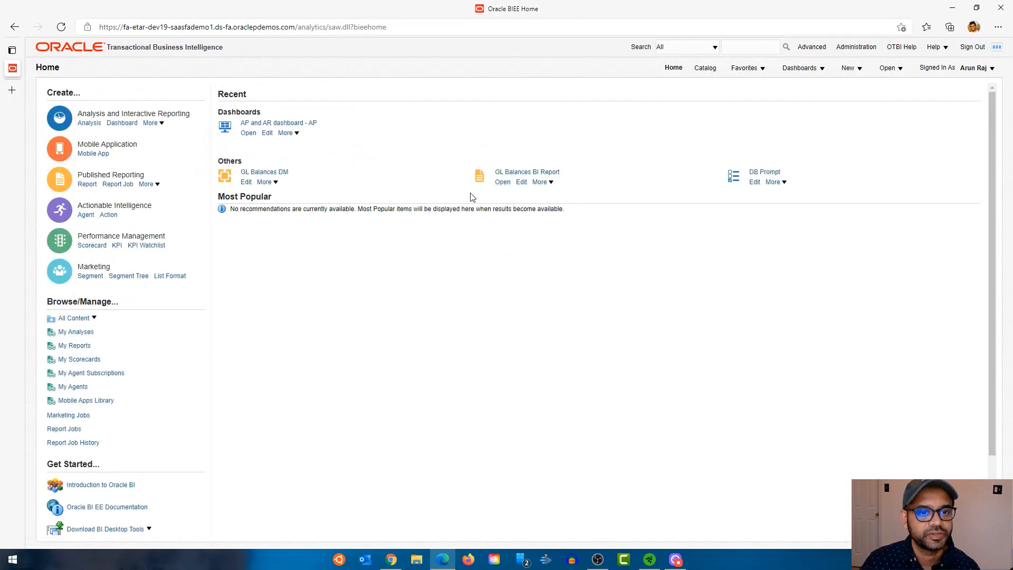
left_click(502, 182)
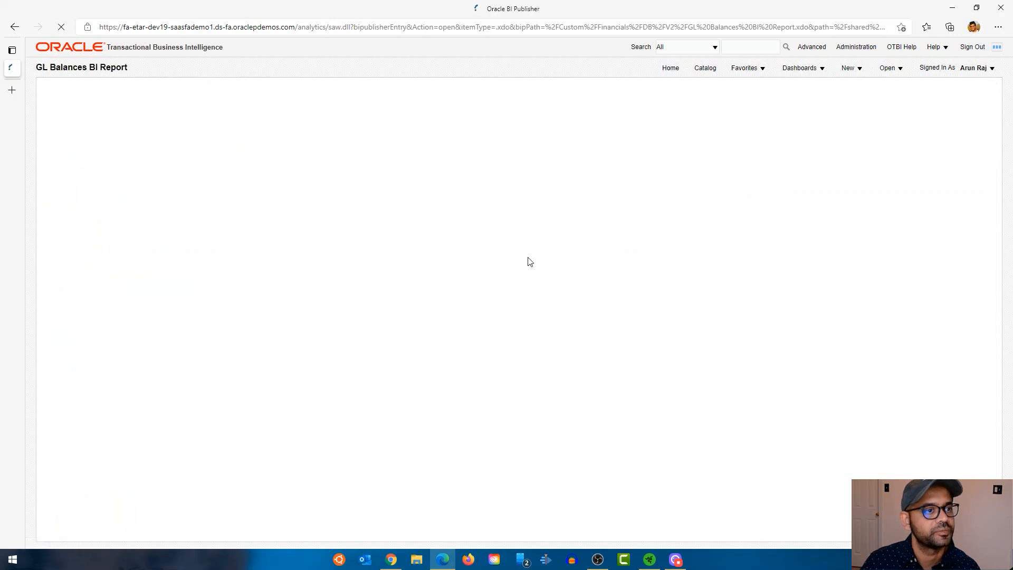
left_click(166, 92)
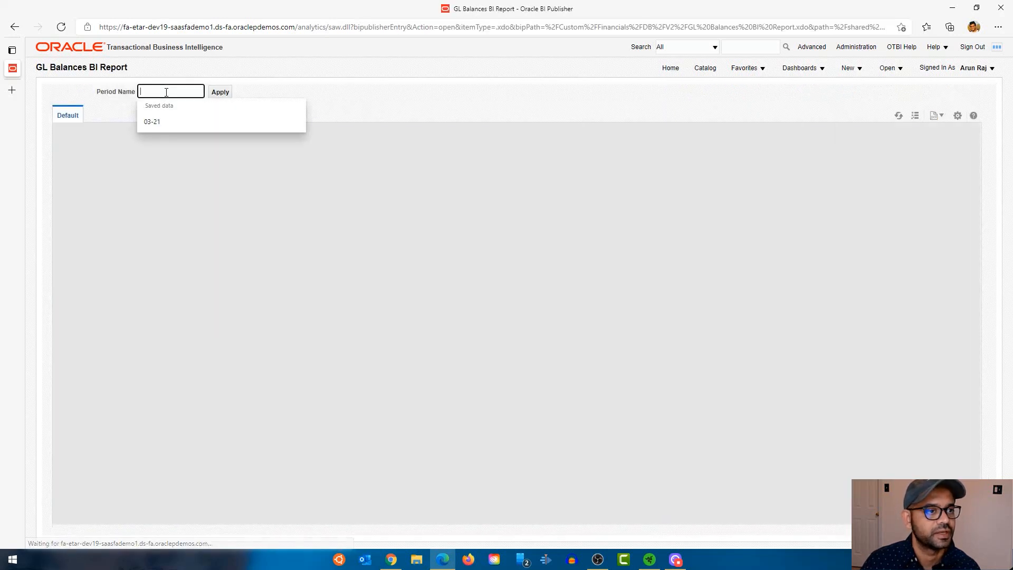
left_click(167, 123)
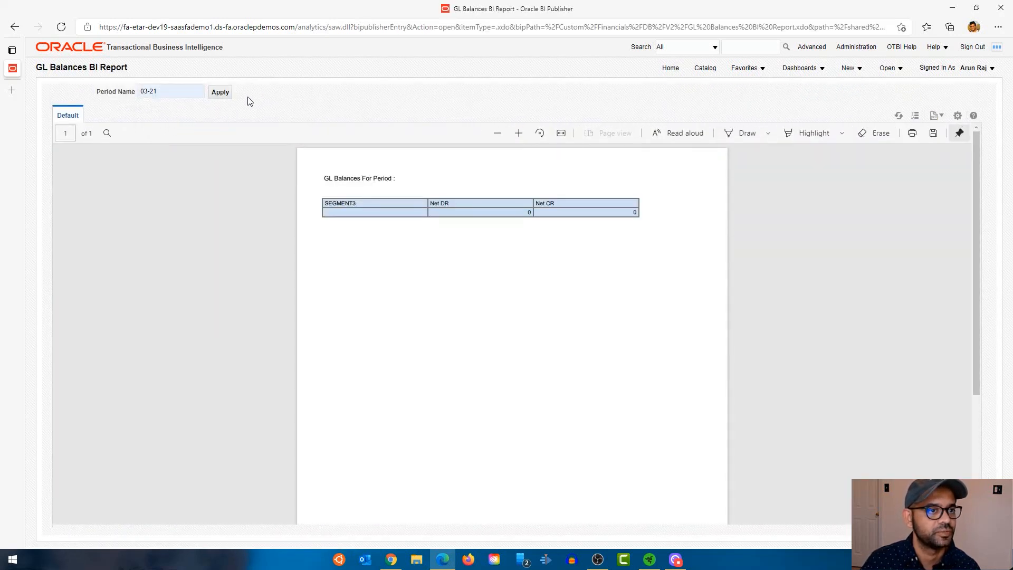
left_click(222, 96)
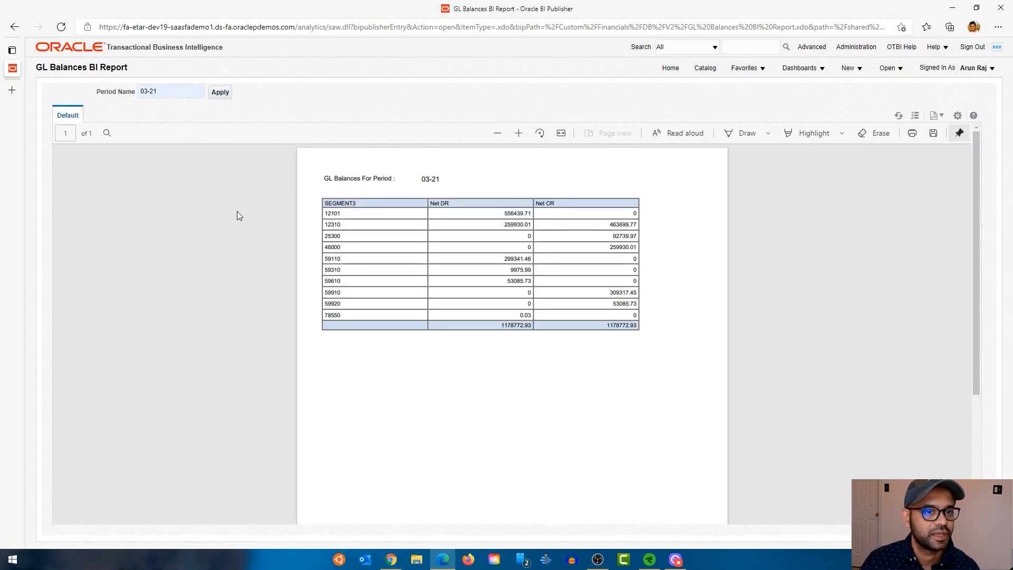
left_click_drag(324, 179, 420, 179)
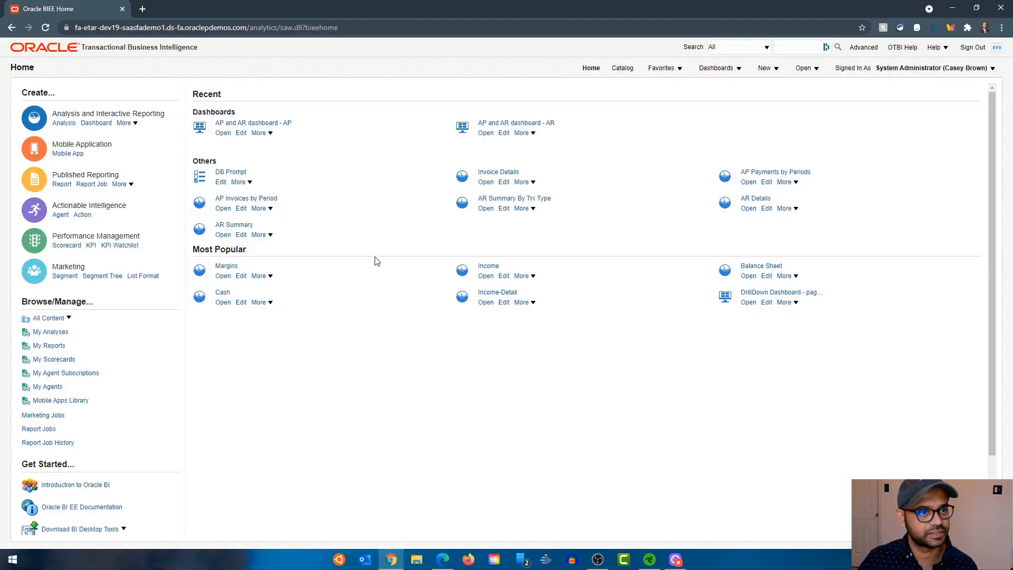
Open the AP page of the AP and AR dashboard and examine its prompts, charts and Invoice Details table
left_click(224, 134)
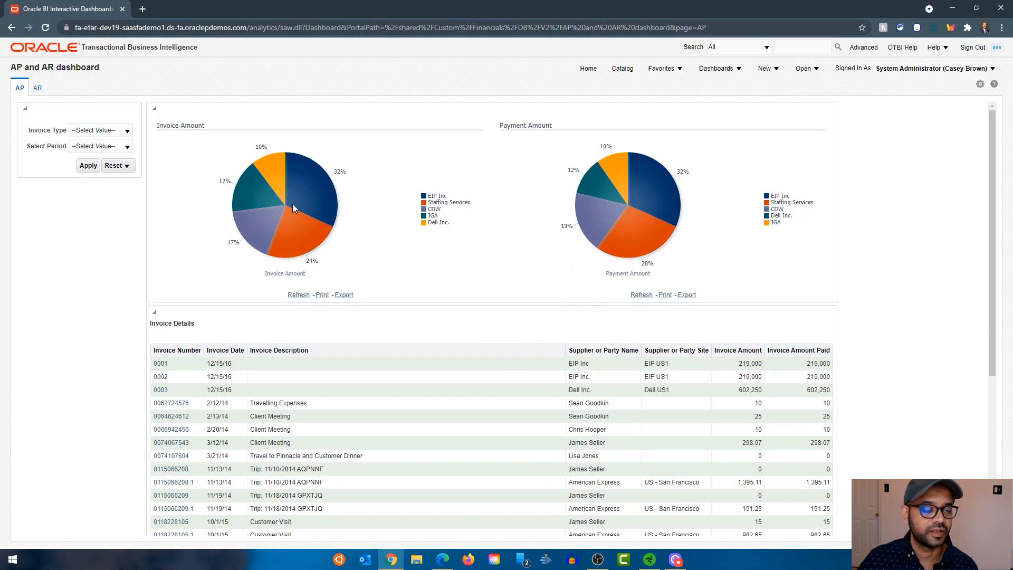
scroll(416, 286, "down", 4)
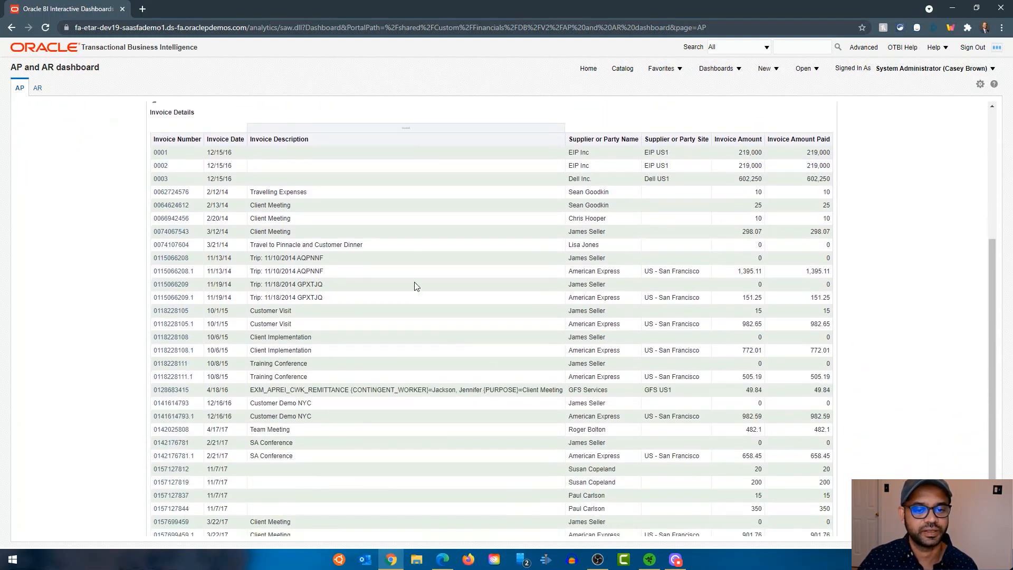
scroll(457, 402, "up", 1)
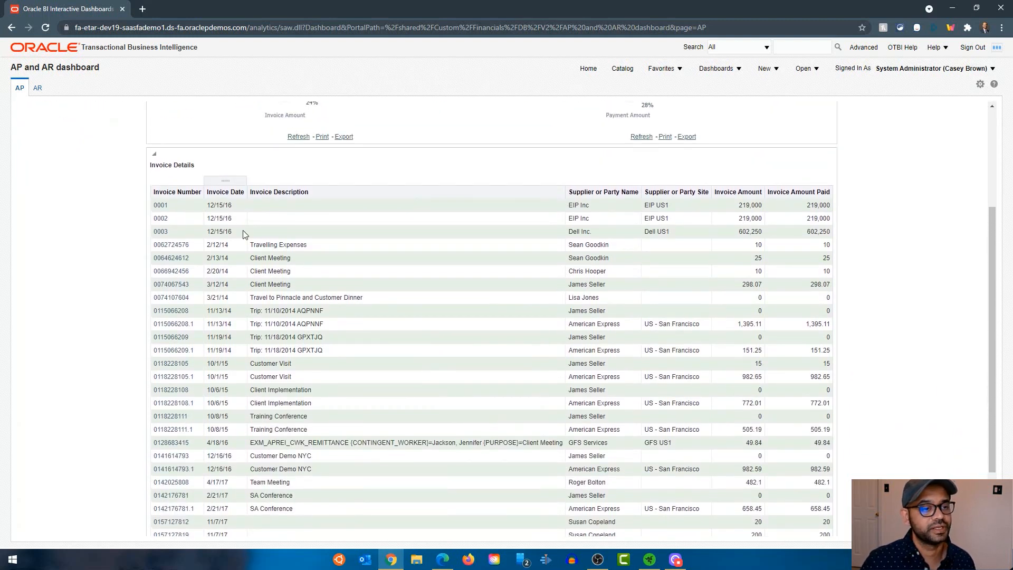
scroll(534, 285, "down", 2)
scroll(214, 289, "up", 4)
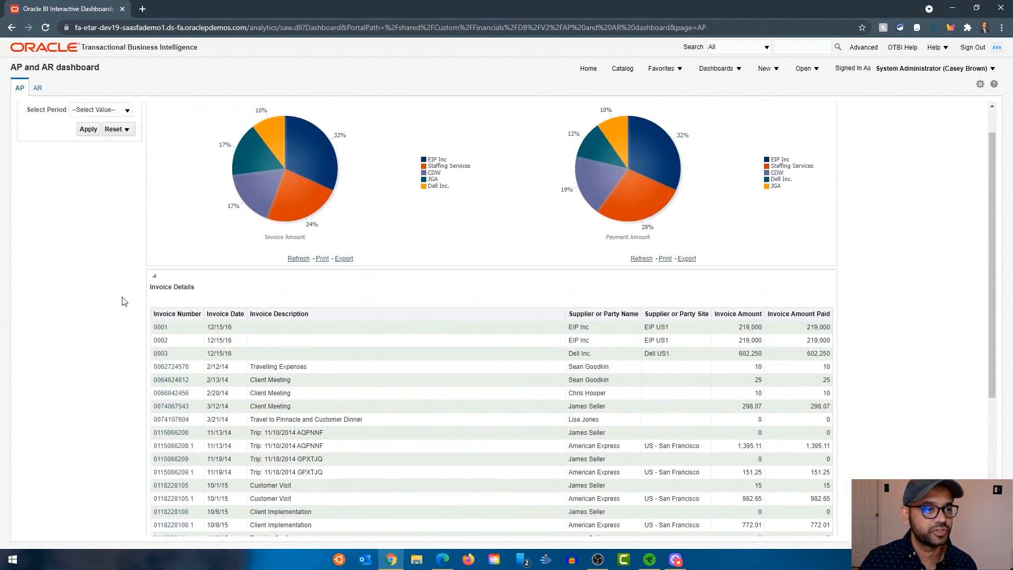
scroll(325, 254, "up", 1)
scroll(841, 291, "down", 5)
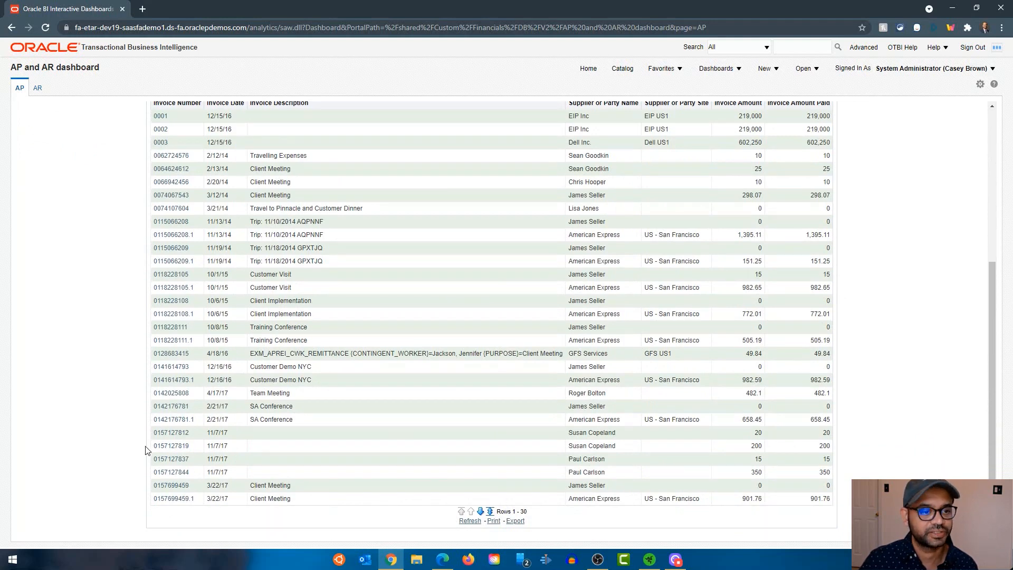
scroll(147, 450, "up", 5)
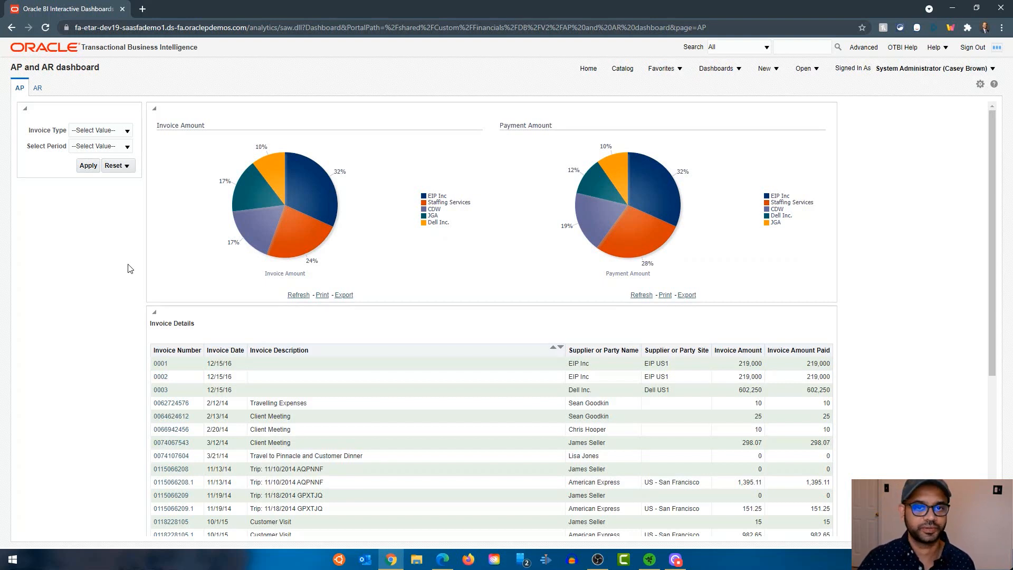
Edit the recent DB Prompt and add a column prompt on Accounting Period Name from the Fiscal Calendar folder
left_click(622, 68)
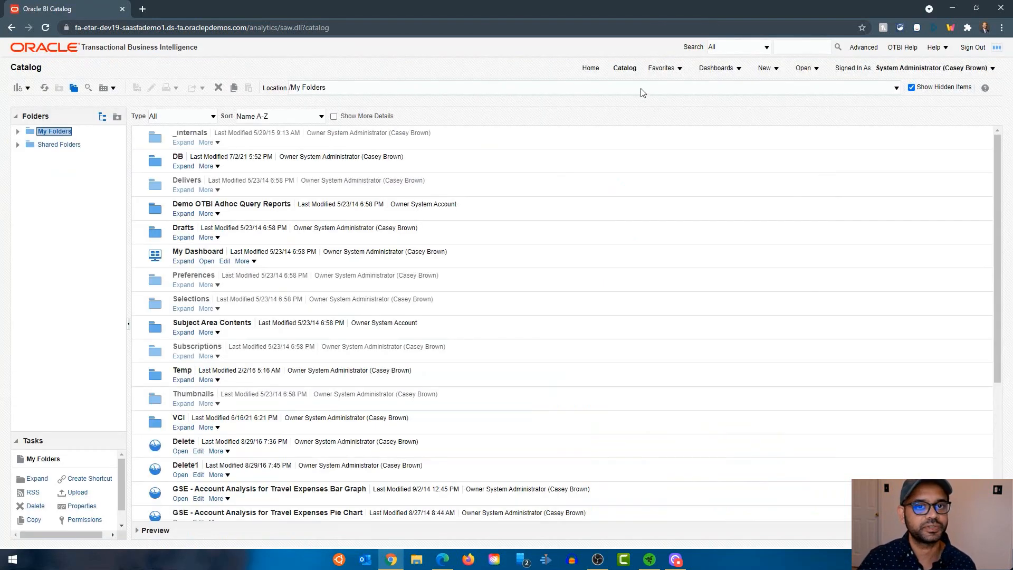
left_click(590, 68)
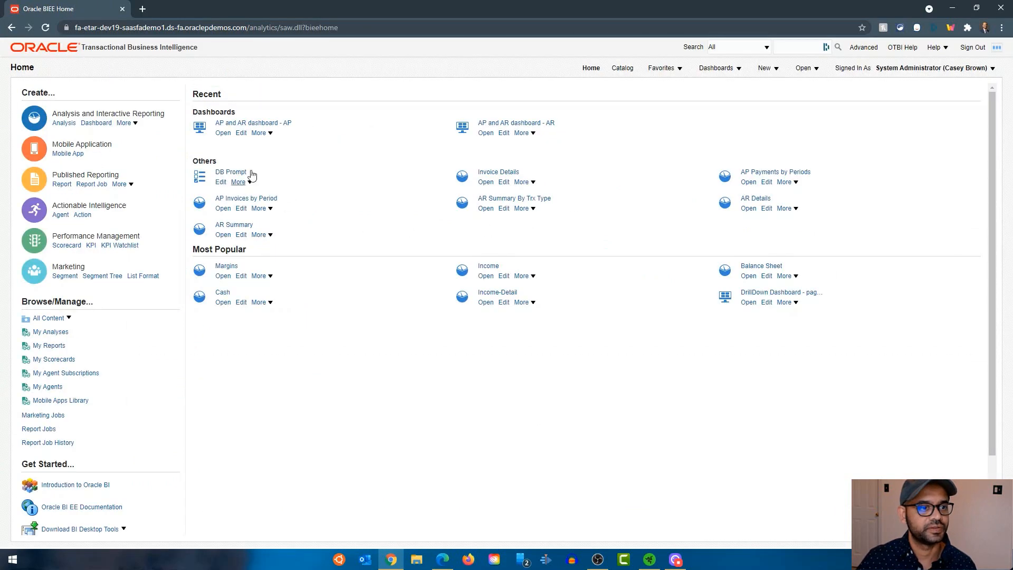
left_click(220, 183)
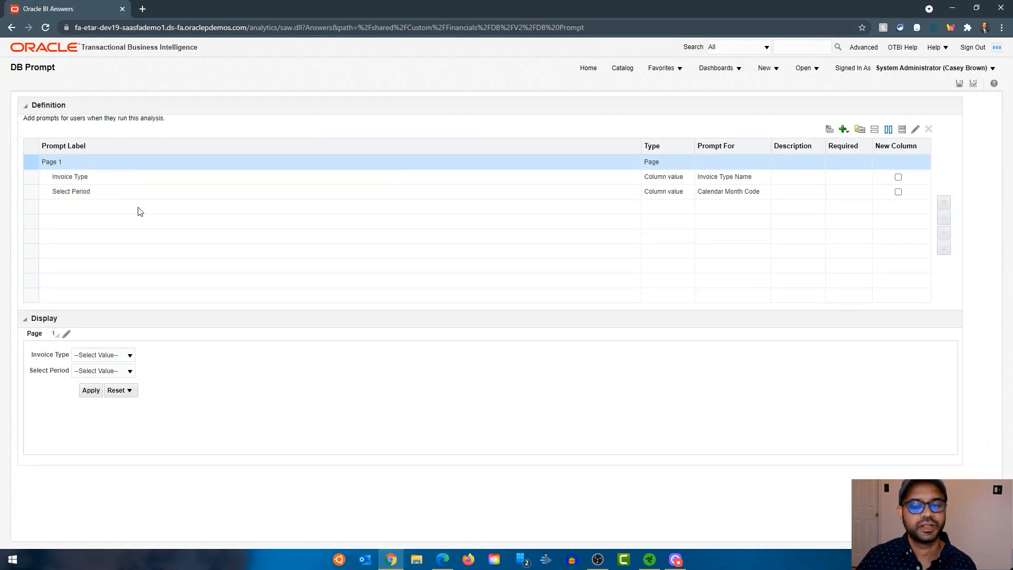
left_click(847, 130)
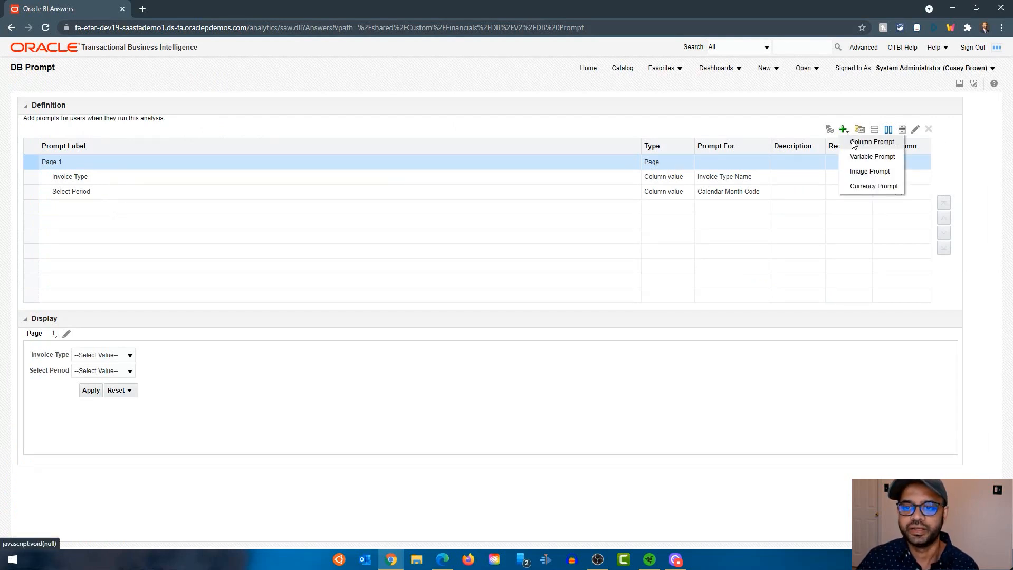
left_click(856, 142)
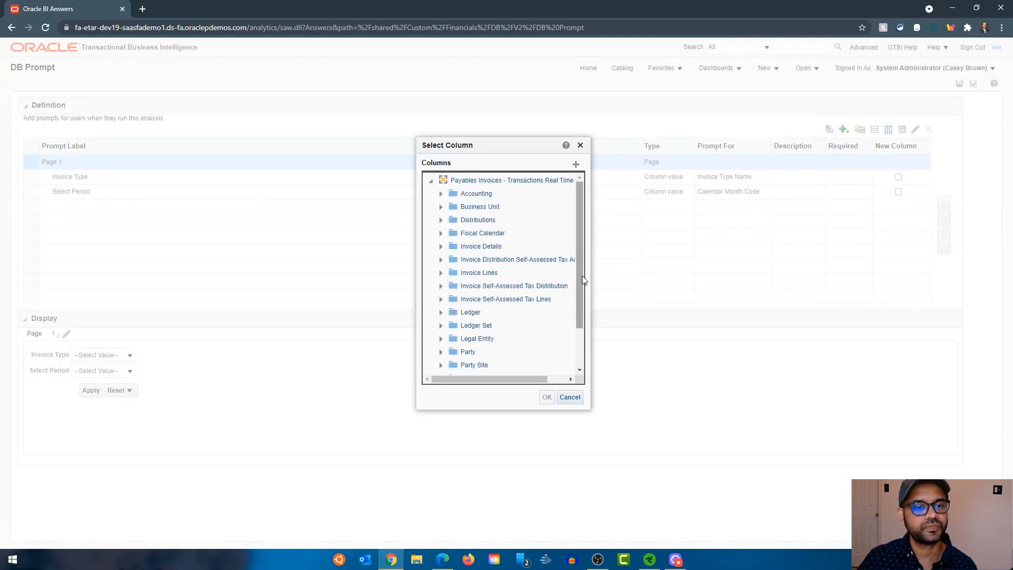
left_click(441, 234)
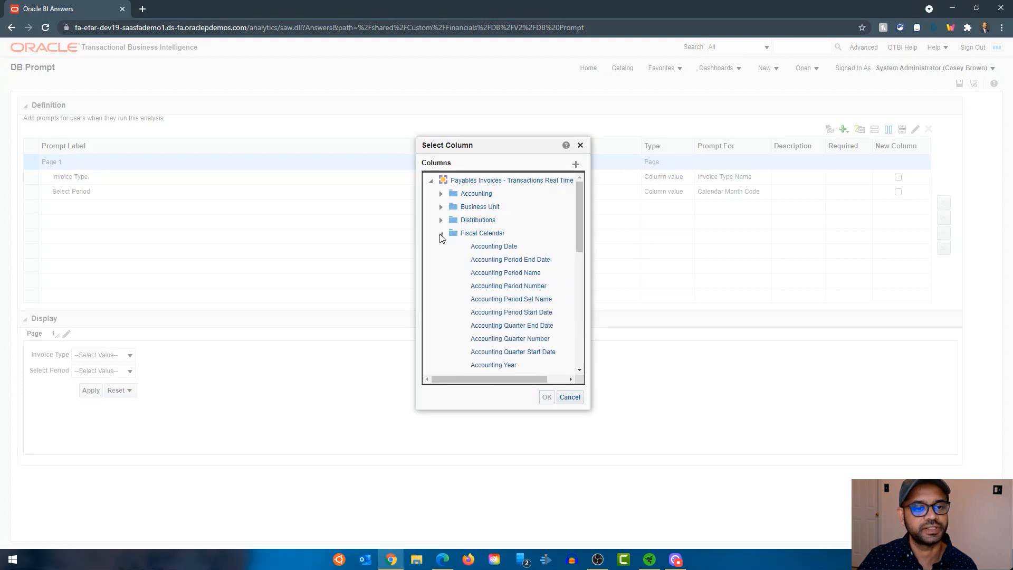
left_click(495, 275)
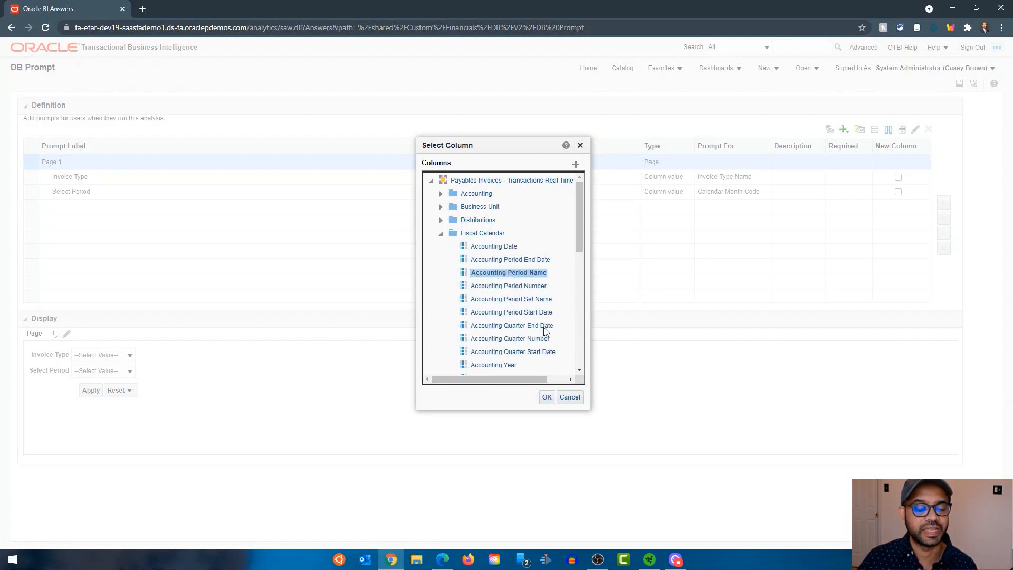
left_click(547, 397)
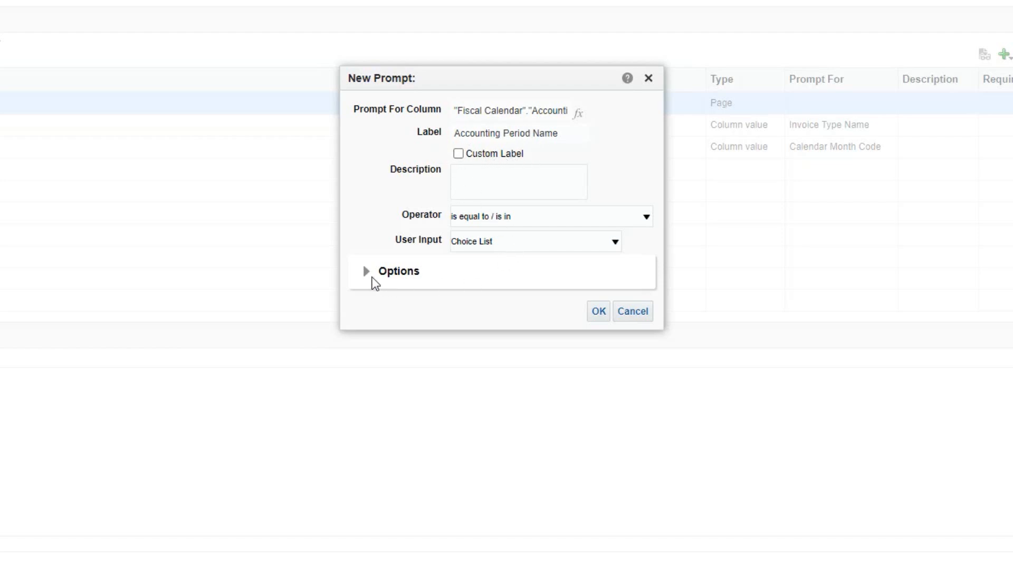
Require user input for the Accounting Period Name prompt and store its value in a presentation variable named p_period
left_click(367, 271)
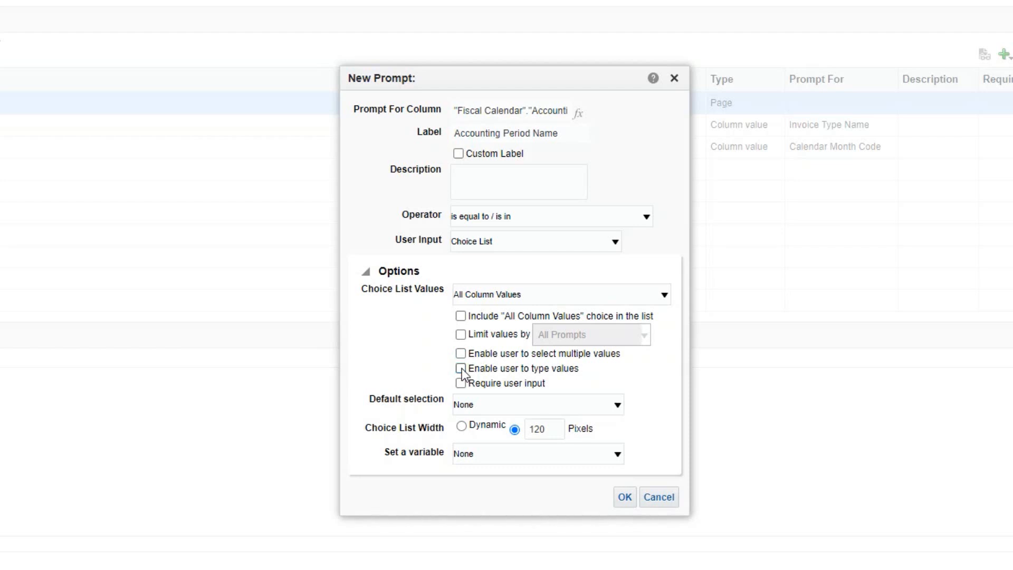
left_click(461, 383)
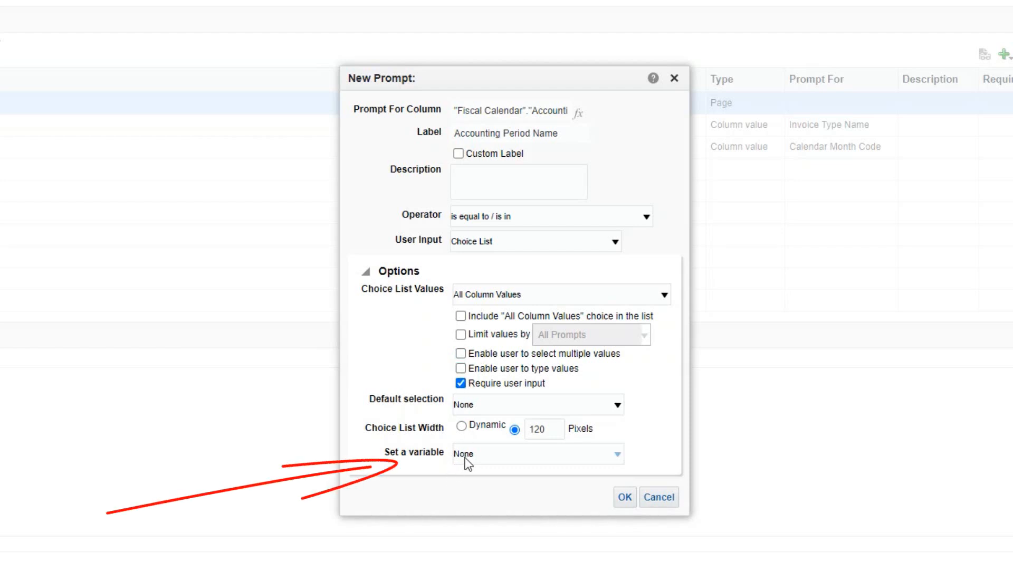
left_click(492, 455)
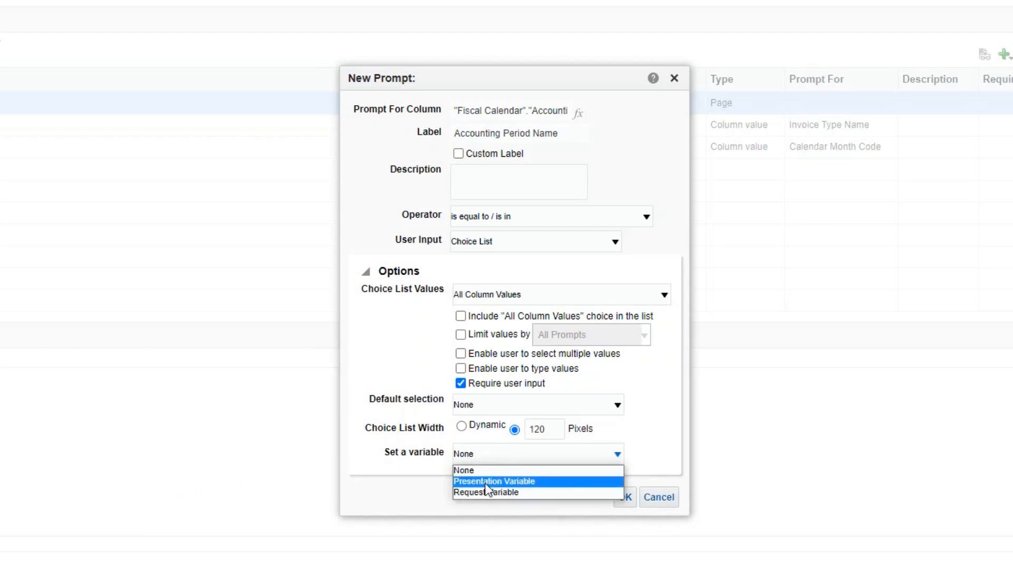
left_click(500, 482)
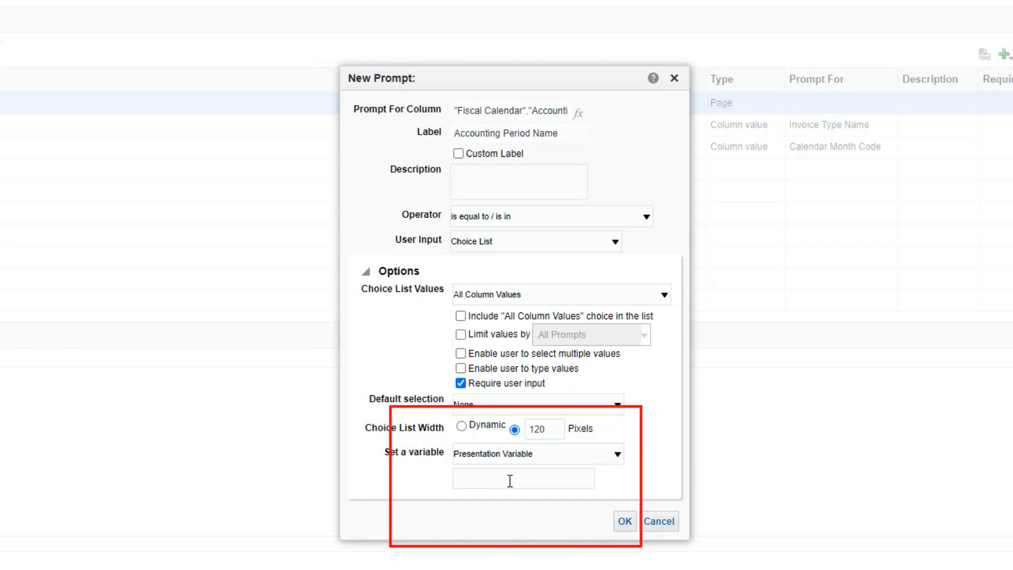
type("_period")
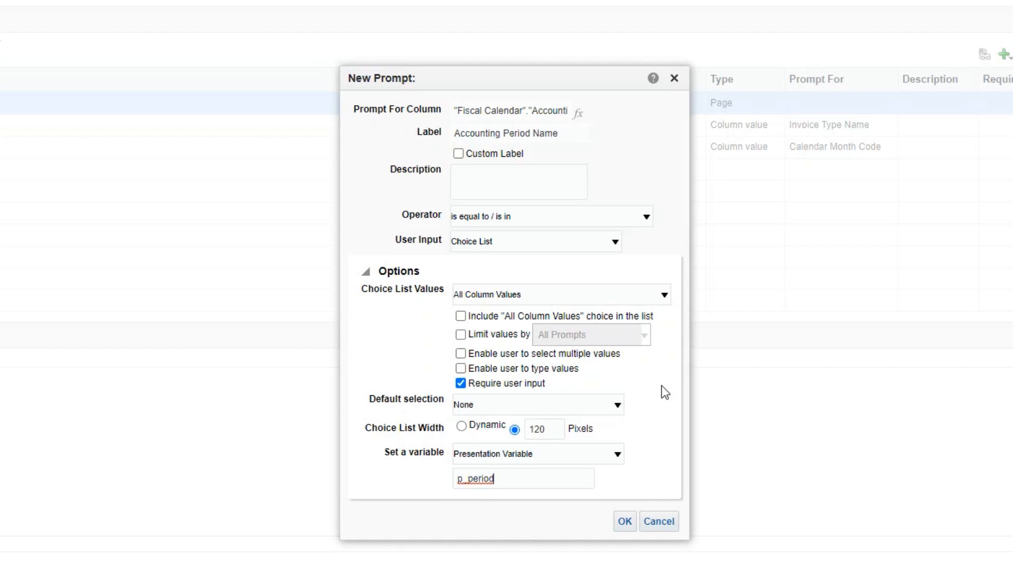
left_click_drag(506, 478, 457, 480)
left_click(510, 489)
left_click_drag(510, 489, 435, 484)
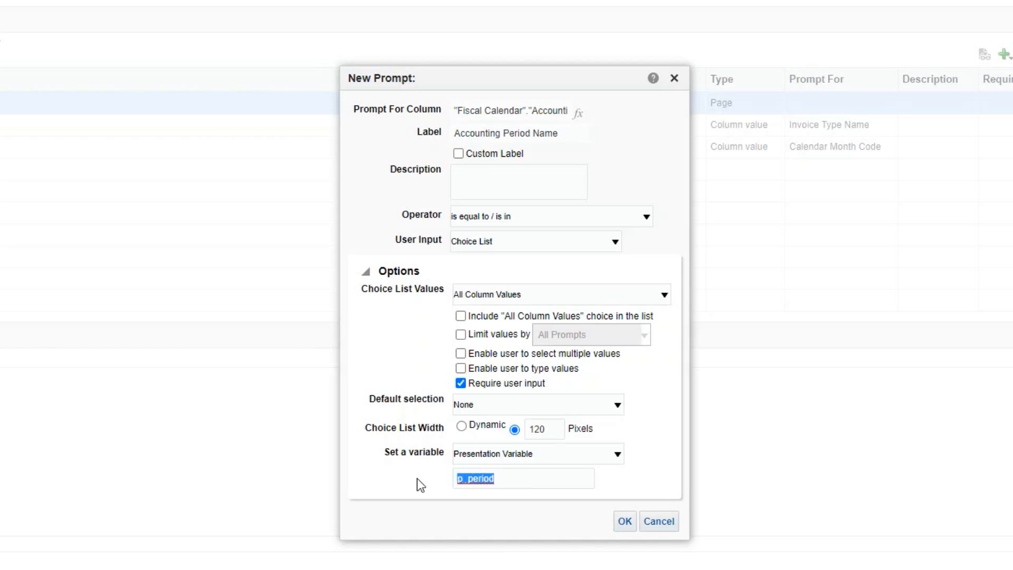
left_click(624, 521)
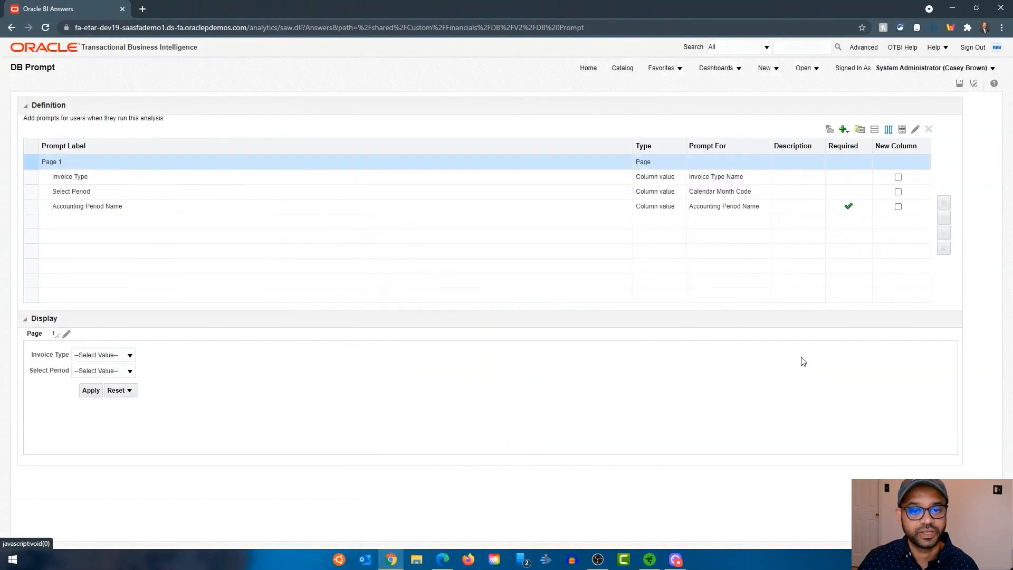
Save DB Prompt, then open the AP page of the AP and AR dashboard for editing and run it
left_click(959, 84)
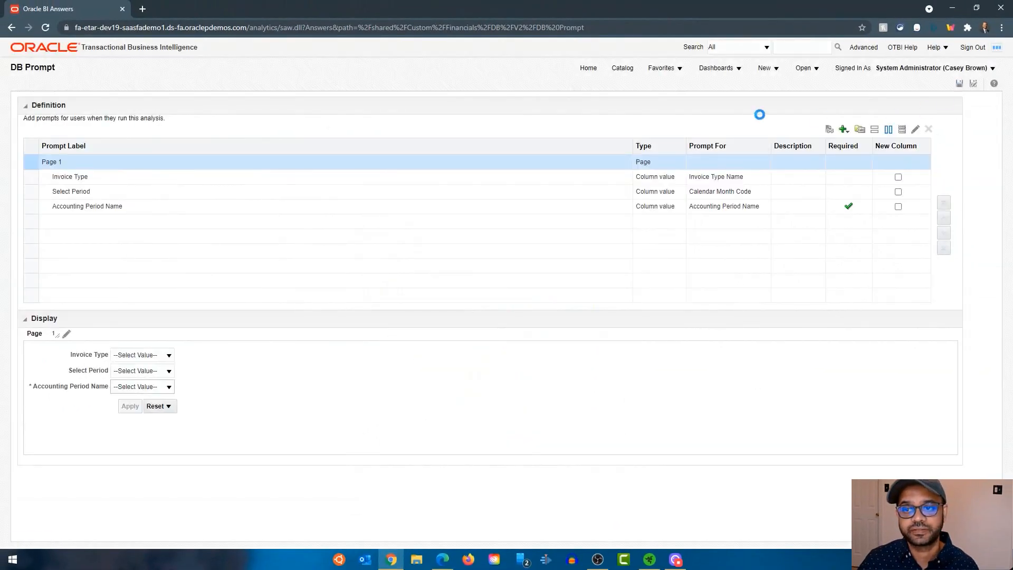
left_click(589, 69)
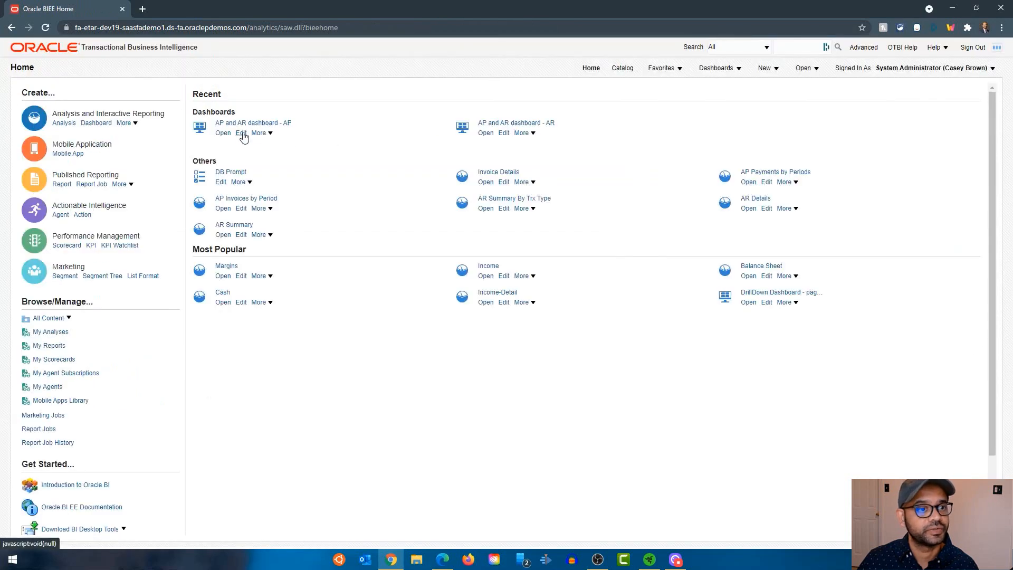
left_click(242, 134)
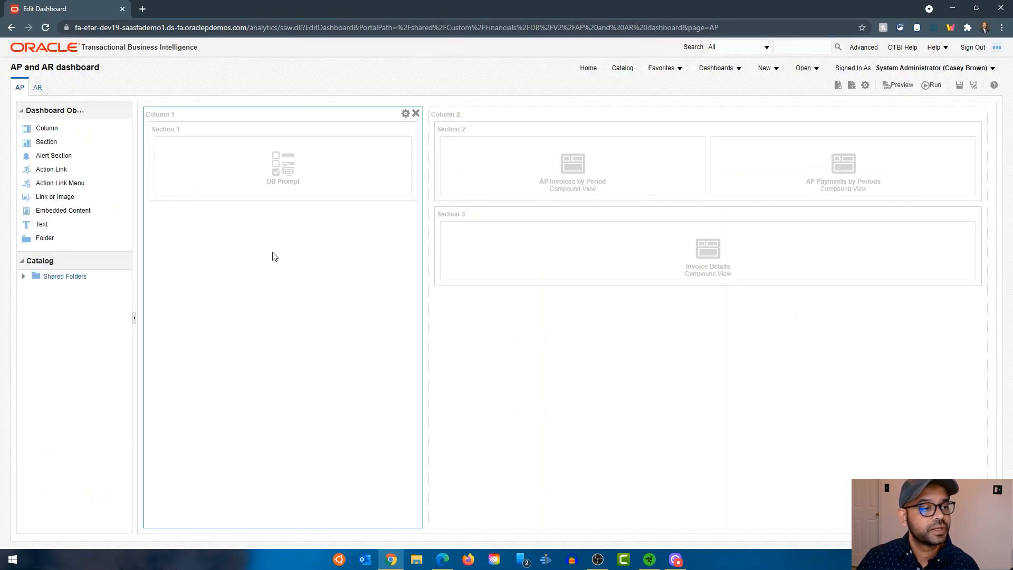
left_click(931, 85)
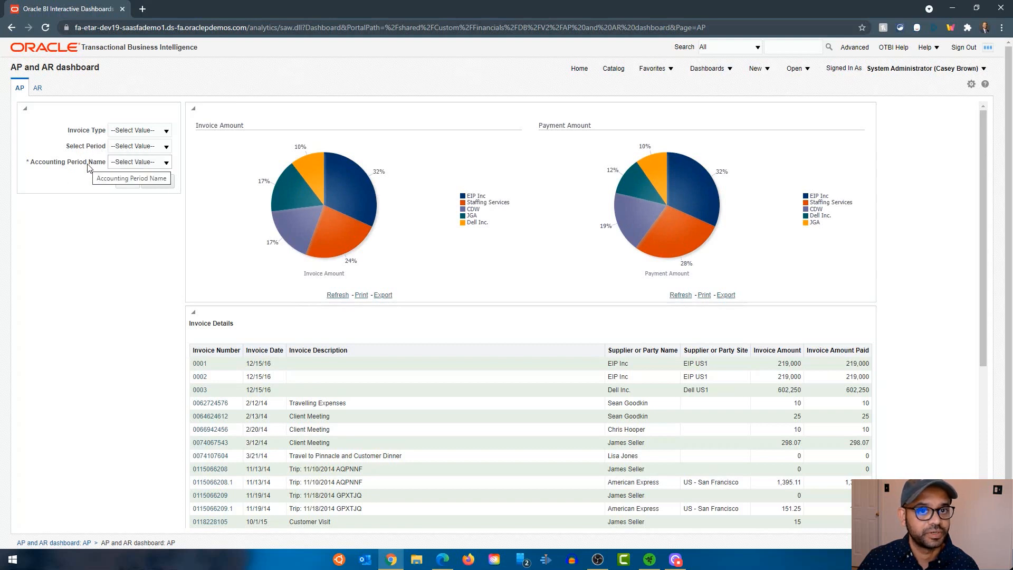
Open the AP page of the dashboard for editing and expand the catalog down to Shared Folders, Custom, Financials, DB, V2
left_click(970, 85)
left_click(877, 97)
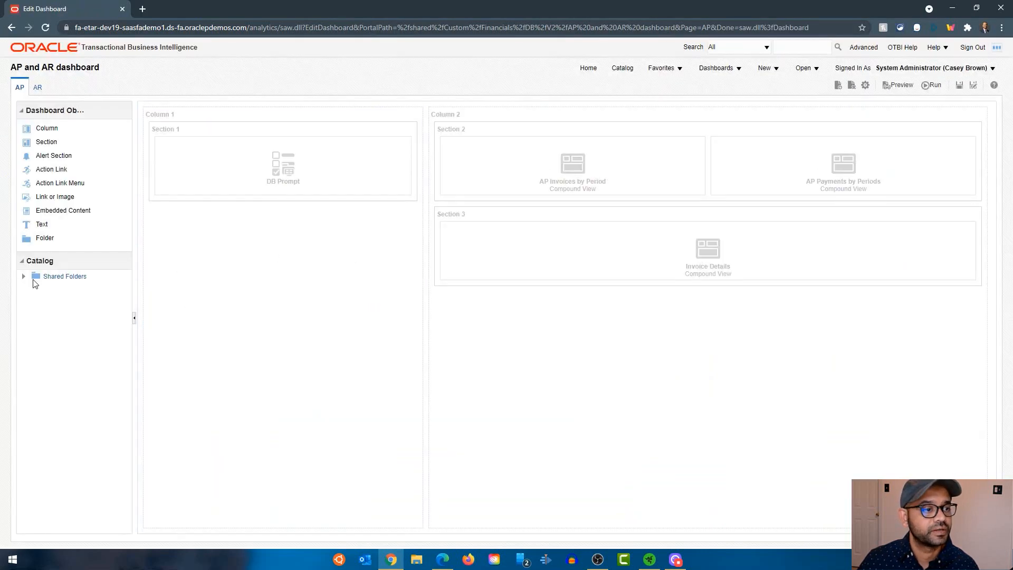
left_click(25, 277)
scroll(35, 280, "down", 2)
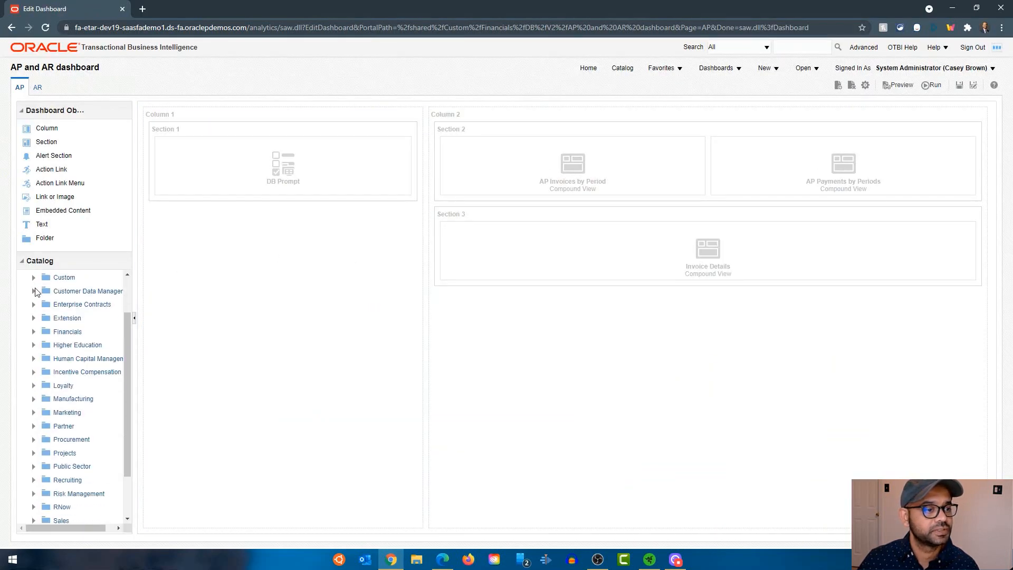
left_click(34, 277)
scroll(64, 331, "down", 2)
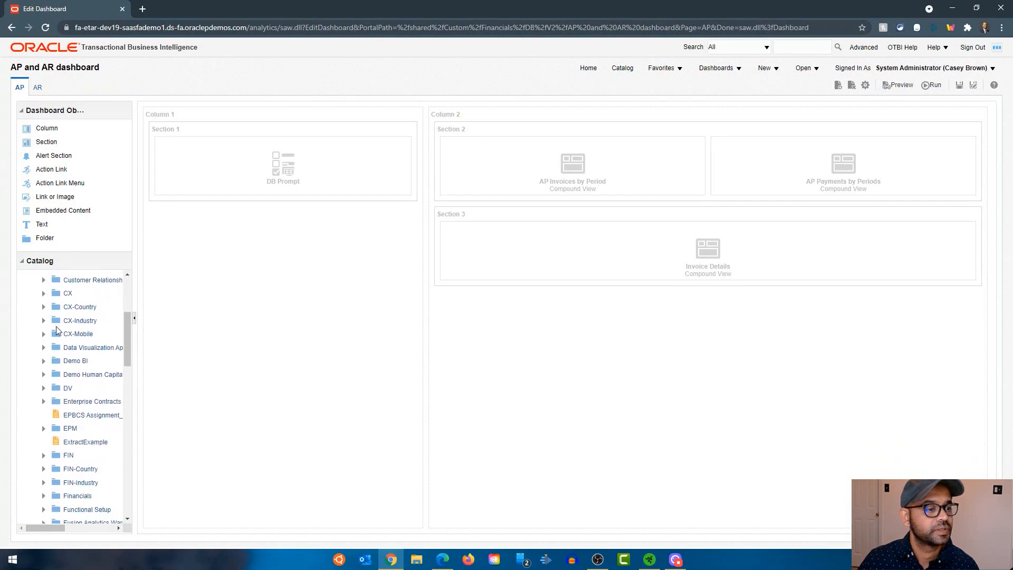
scroll(60, 362, "down", 4)
left_click(44, 338)
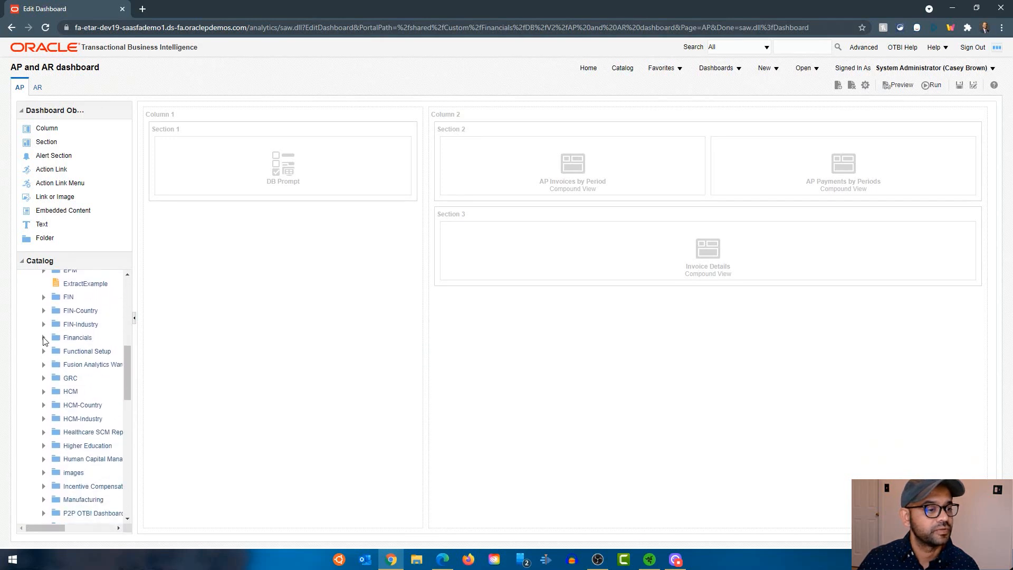
scroll(74, 350, "down", 5)
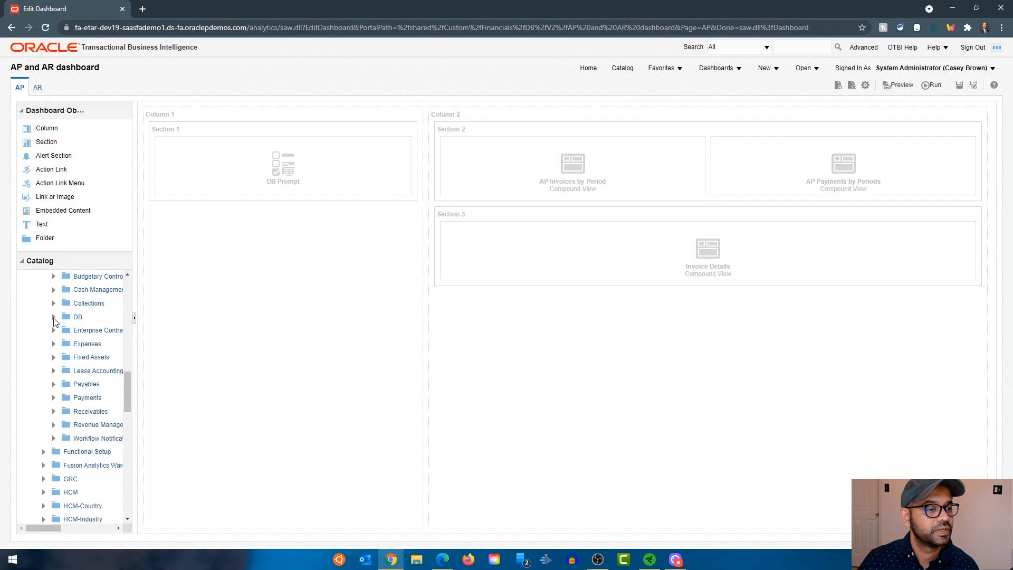
left_click(54, 317)
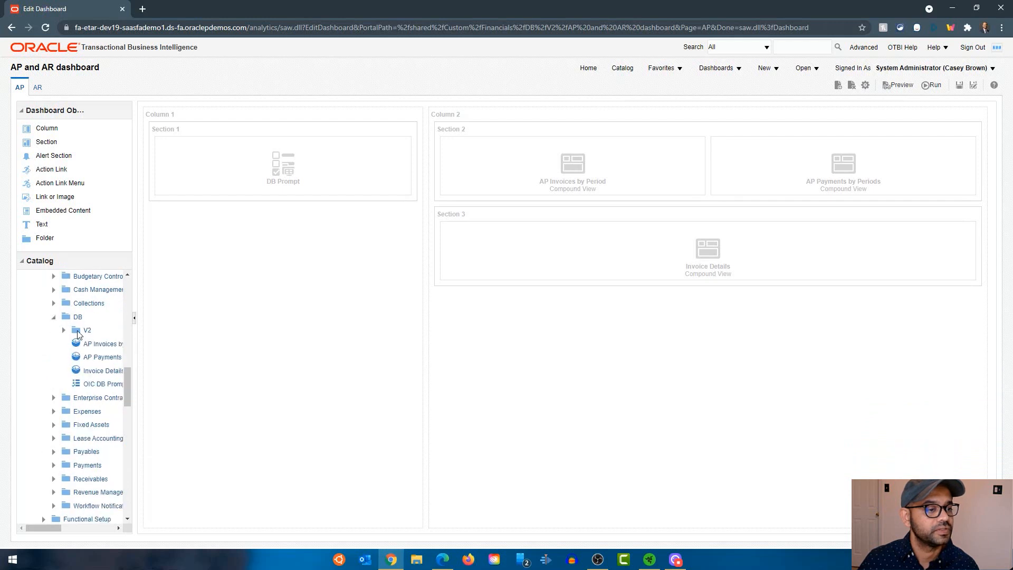
left_click(78, 331)
double_click(77, 332)
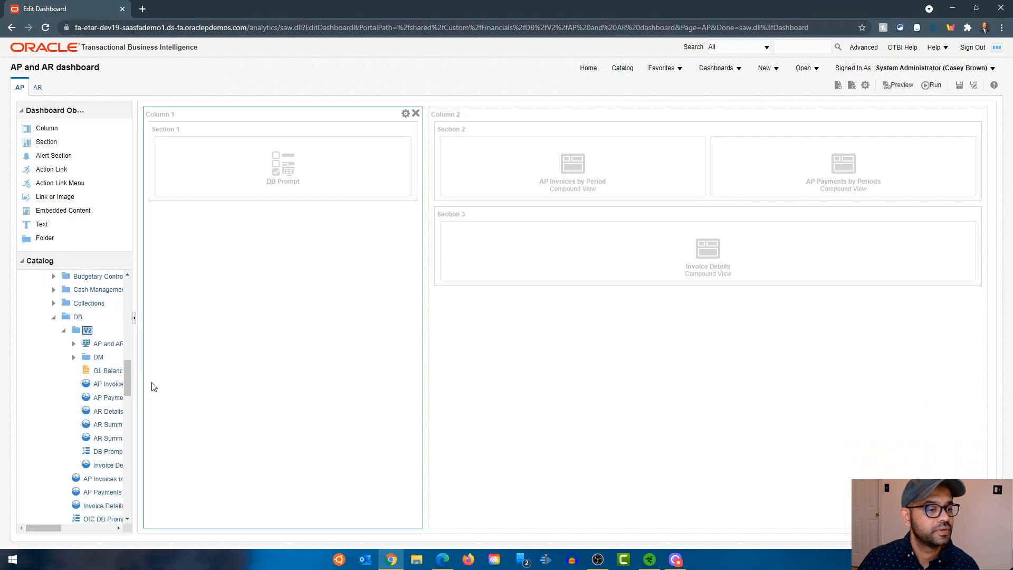
Add GL Balances BI Report from the V2 folder to the page in a new section below Invoice Details
left_click_drag(135, 372, 156, 374)
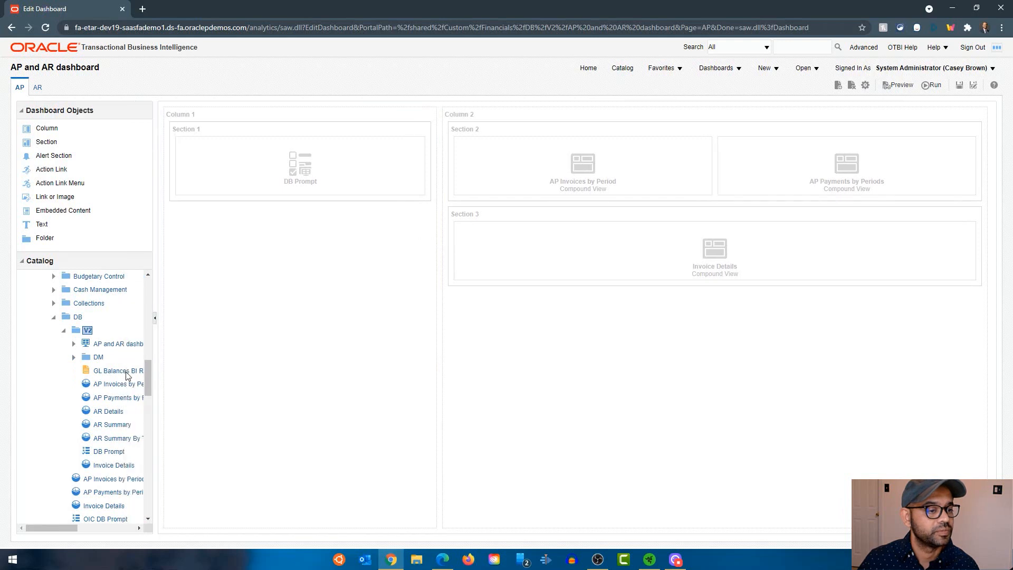
left_click_drag(62, 527, 87, 527)
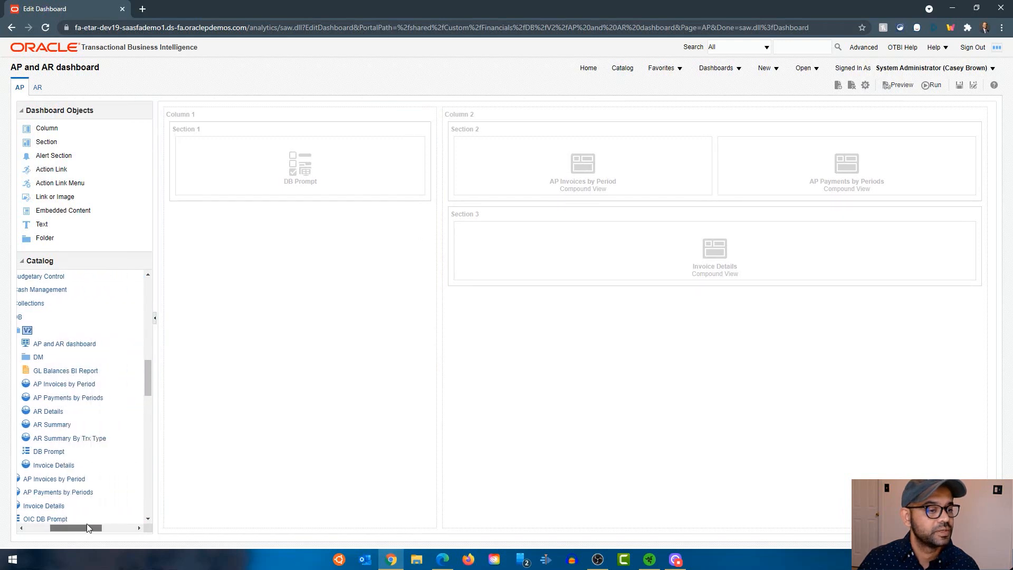
left_click_drag(69, 375, 704, 343)
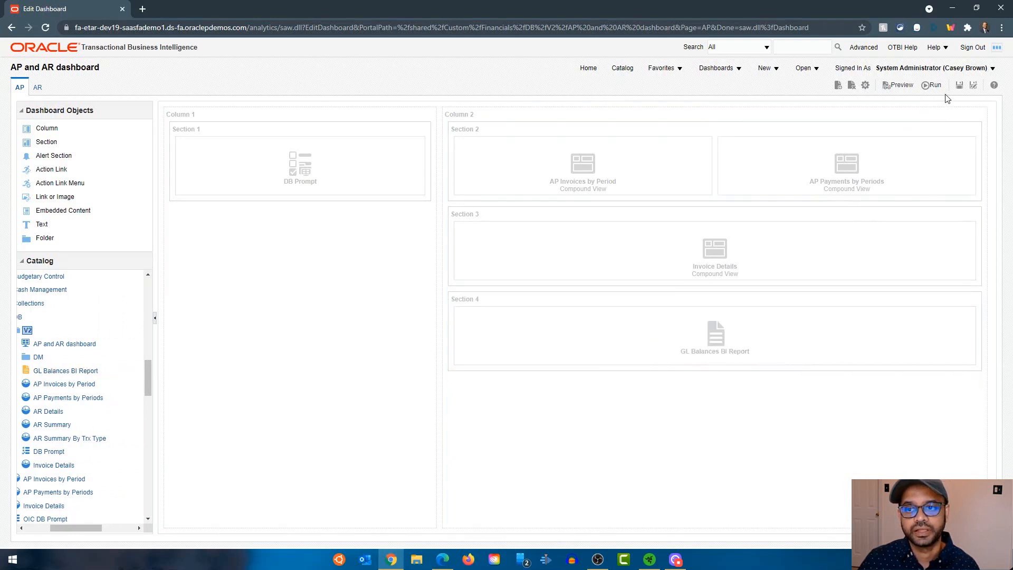
Save and run the dashboard, and examine the period heading of the GL Balances report embedded below Invoice Details
left_click(960, 86)
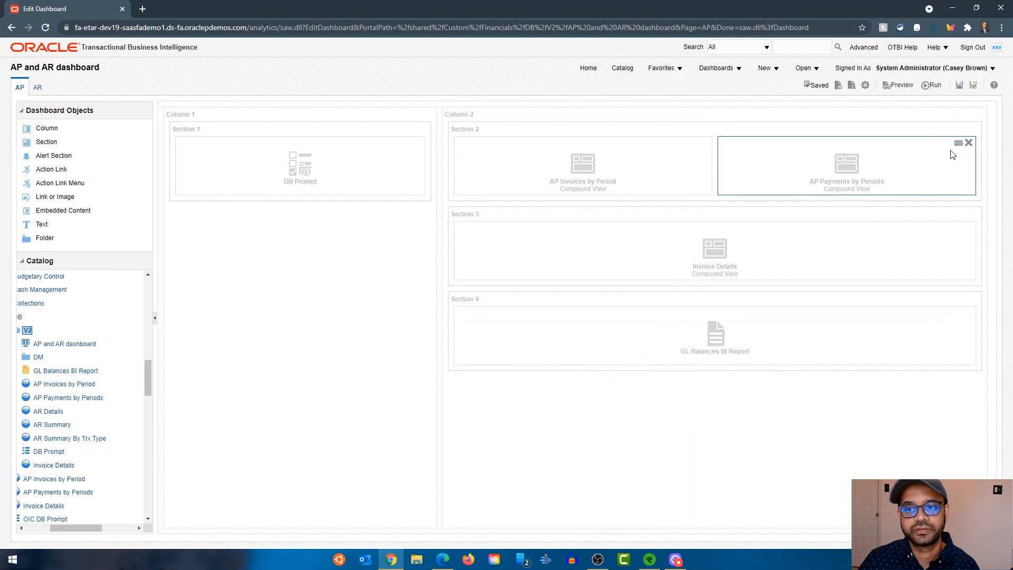
left_click(932, 86)
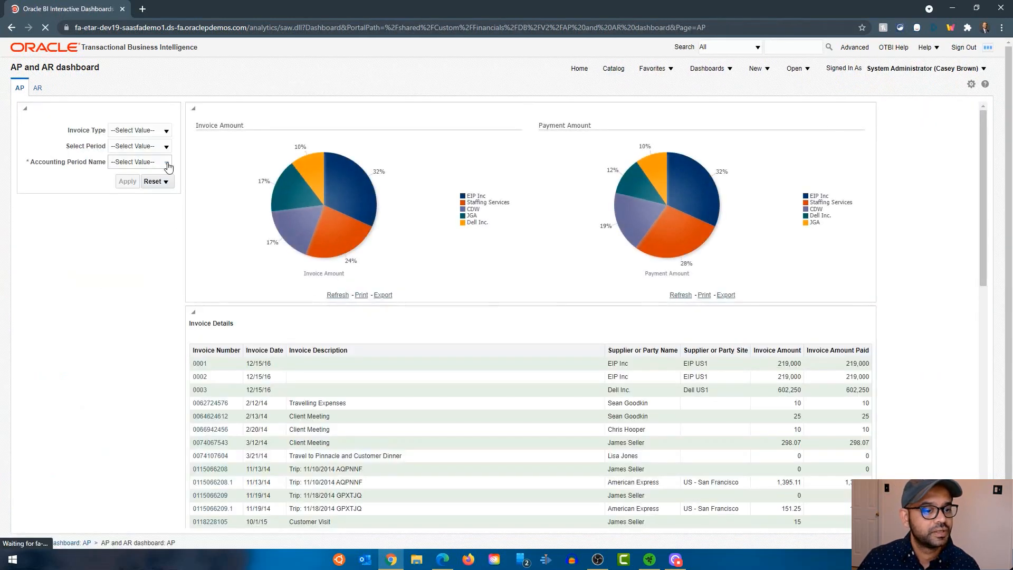
scroll(274, 387, "down", 9)
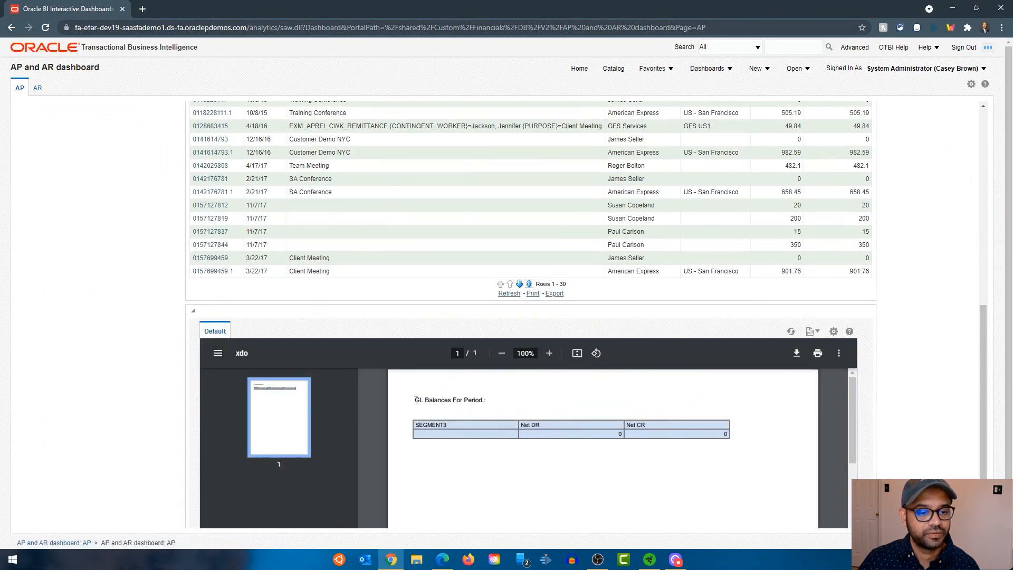
left_click_drag(417, 401, 493, 399)
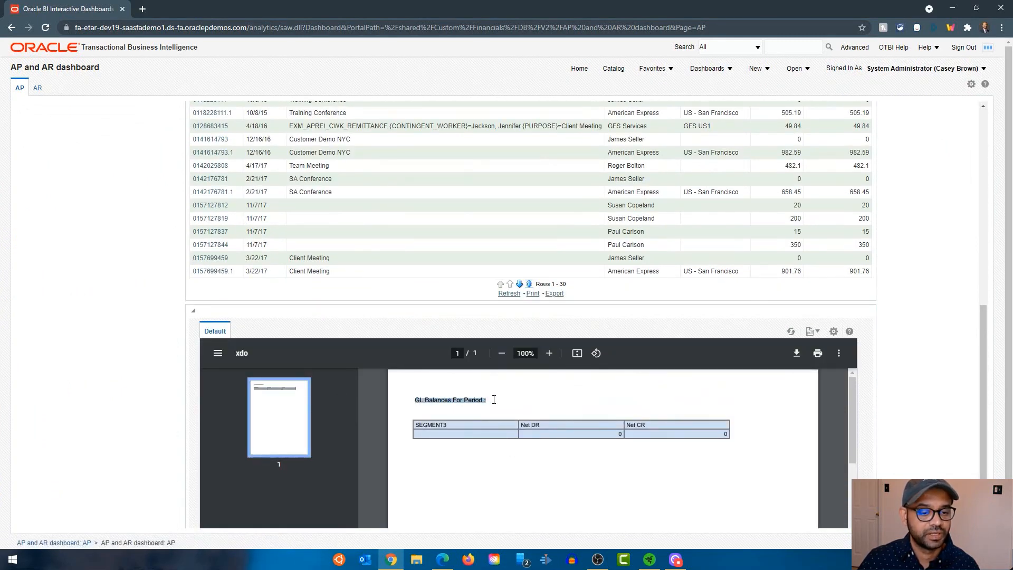
left_click(490, 398)
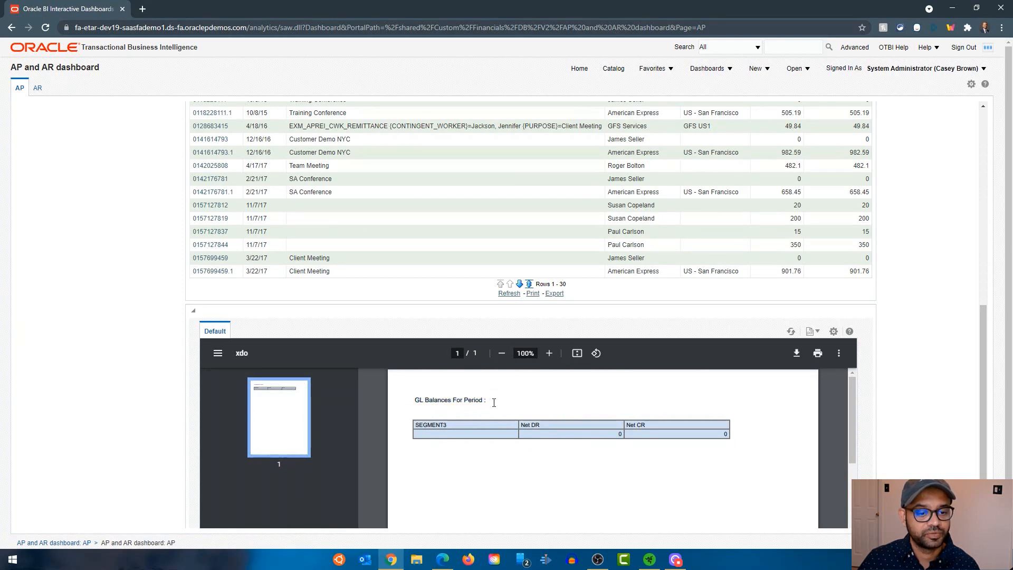
scroll(121, 238, "up", 8)
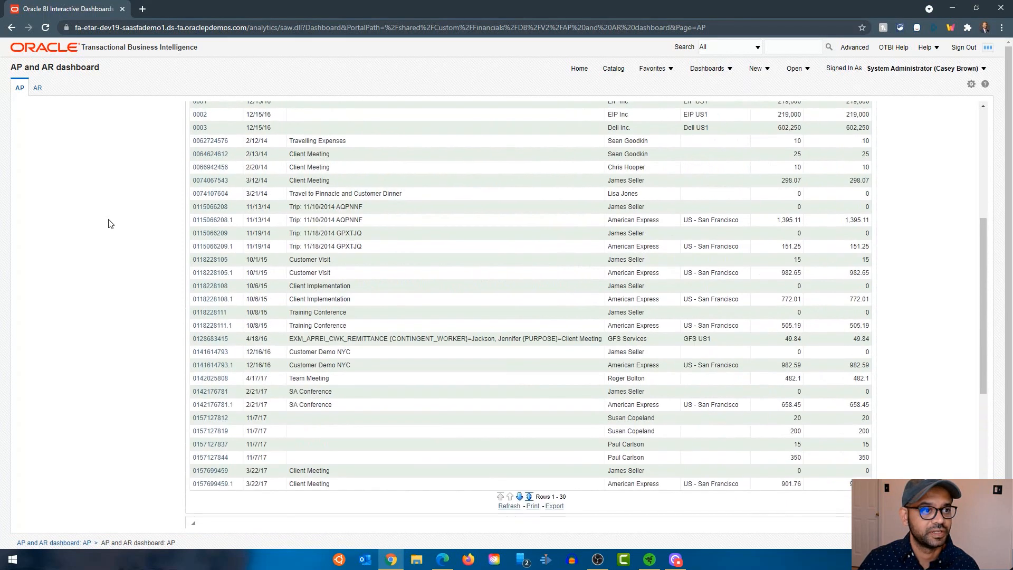
Search the Accounting Period Name prompt's values for 03-21, select that period and apply it to the dashboard
left_click(165, 162)
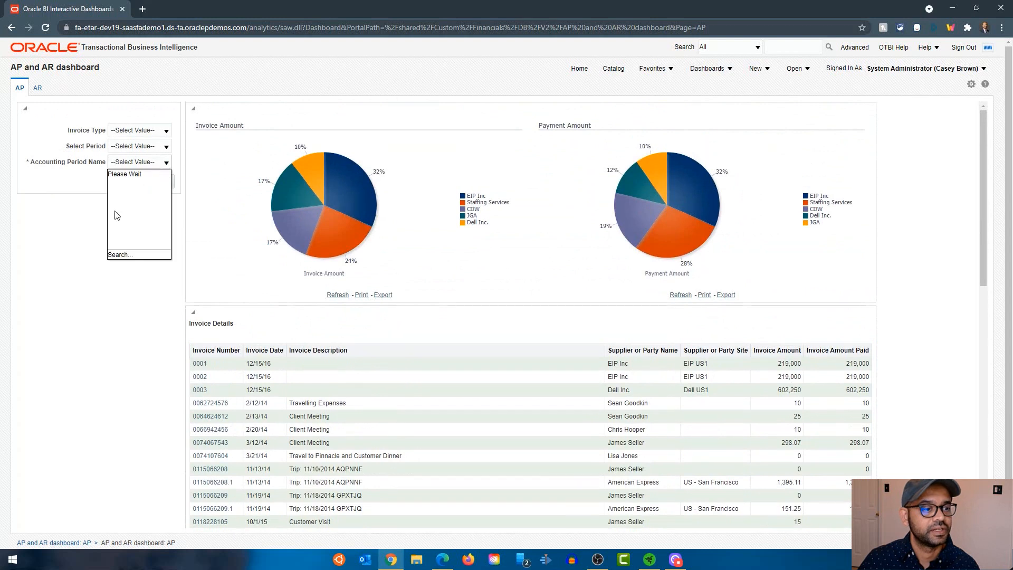
left_click(122, 253)
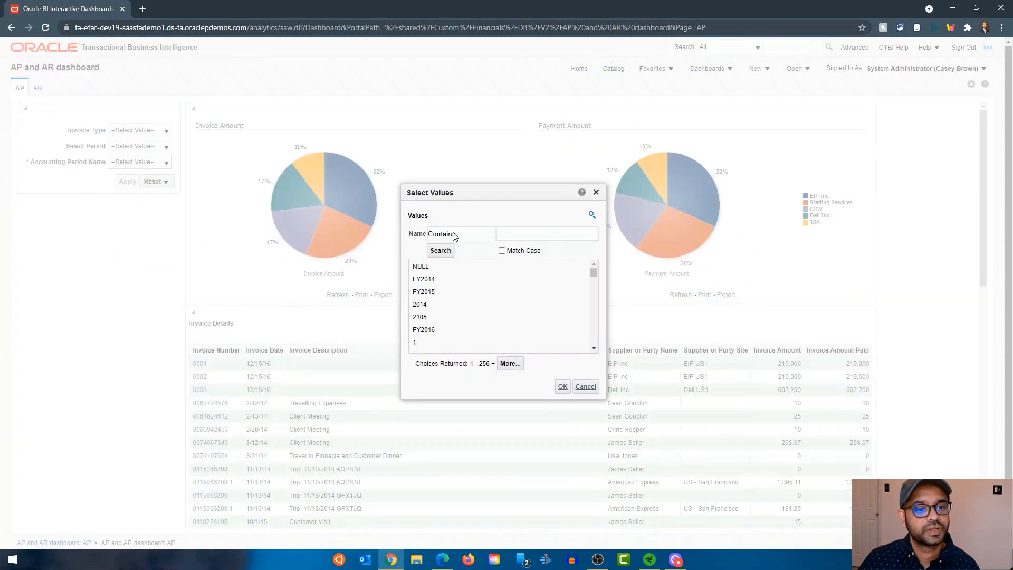
left_click(509, 233)
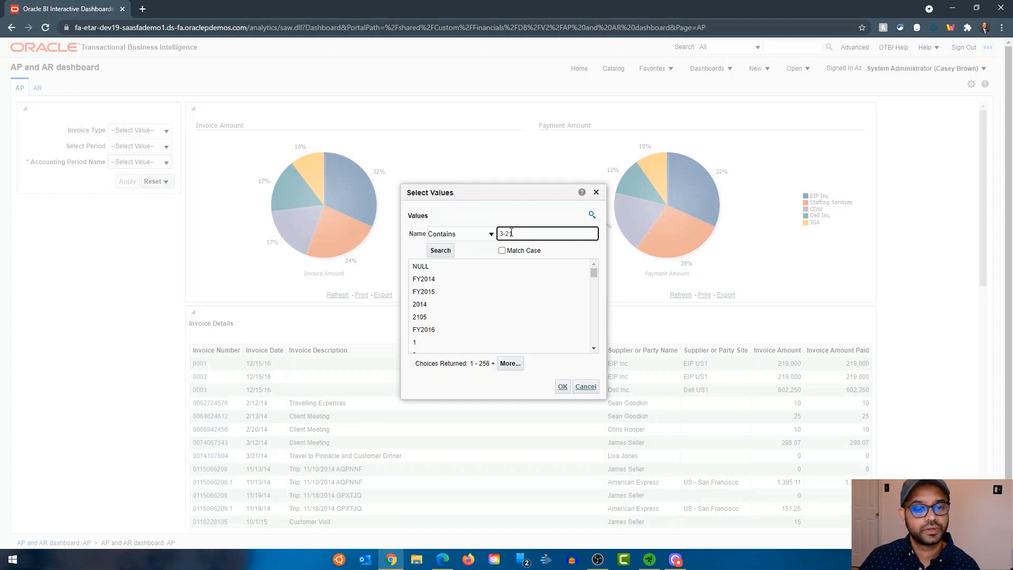
type("0")
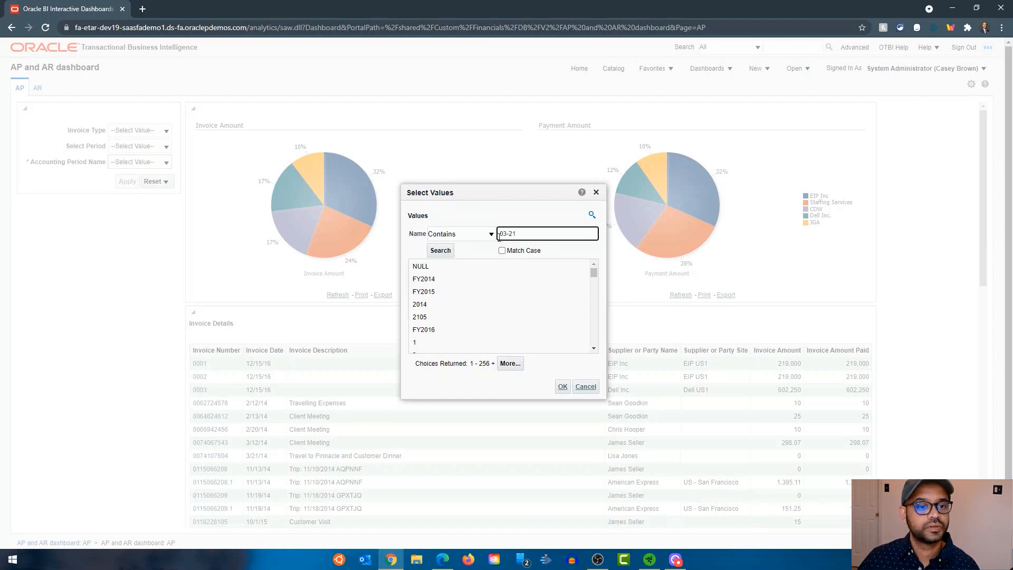
left_click(440, 250)
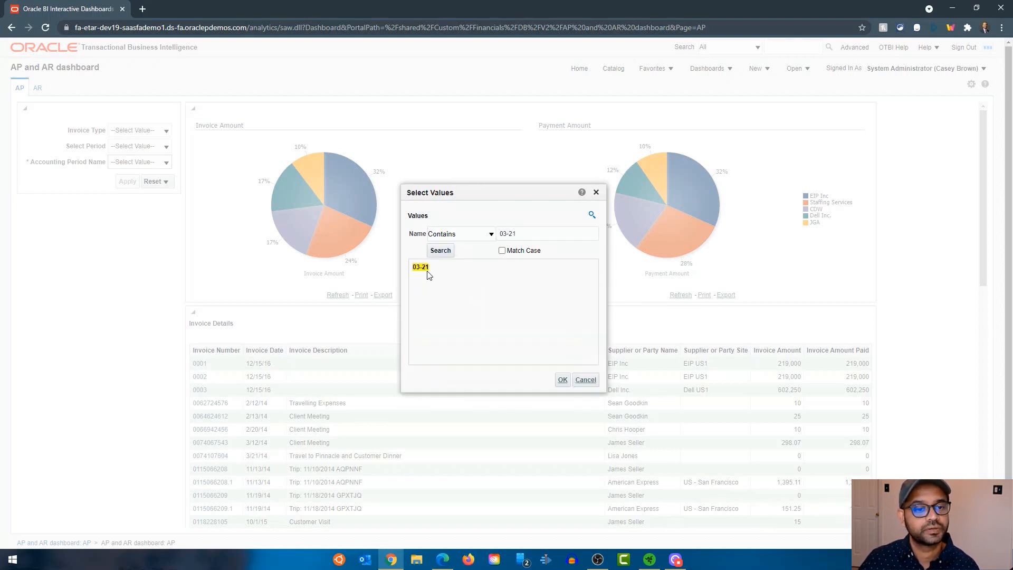
left_click(420, 267)
left_click(562, 380)
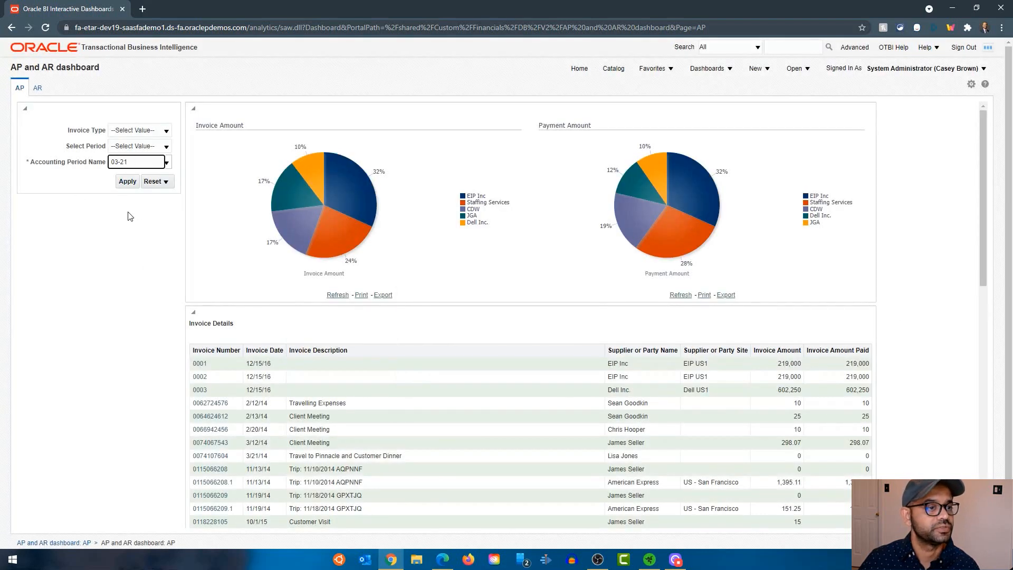
left_click(127, 181)
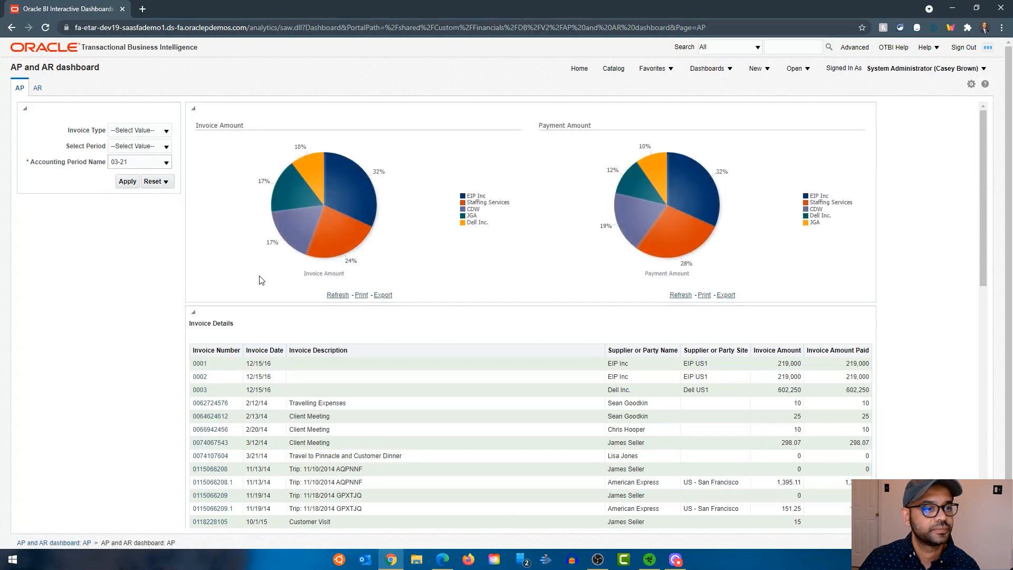
Compare the embedded GL Balances report's period and balances with the Accounting Period Name prompt on the AP page
scroll(259, 280, "down", 10)
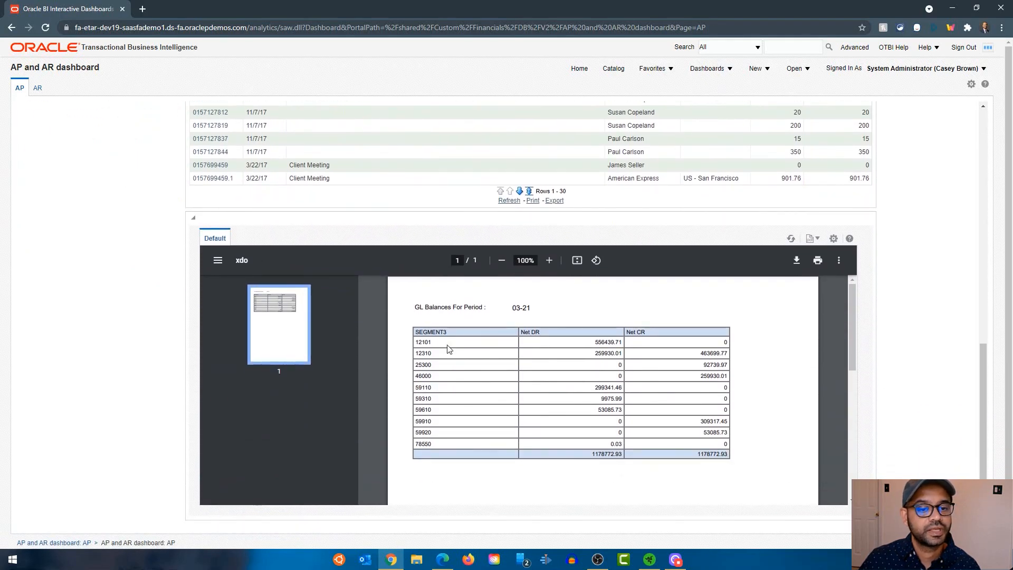
scroll(153, 285, "up", 10)
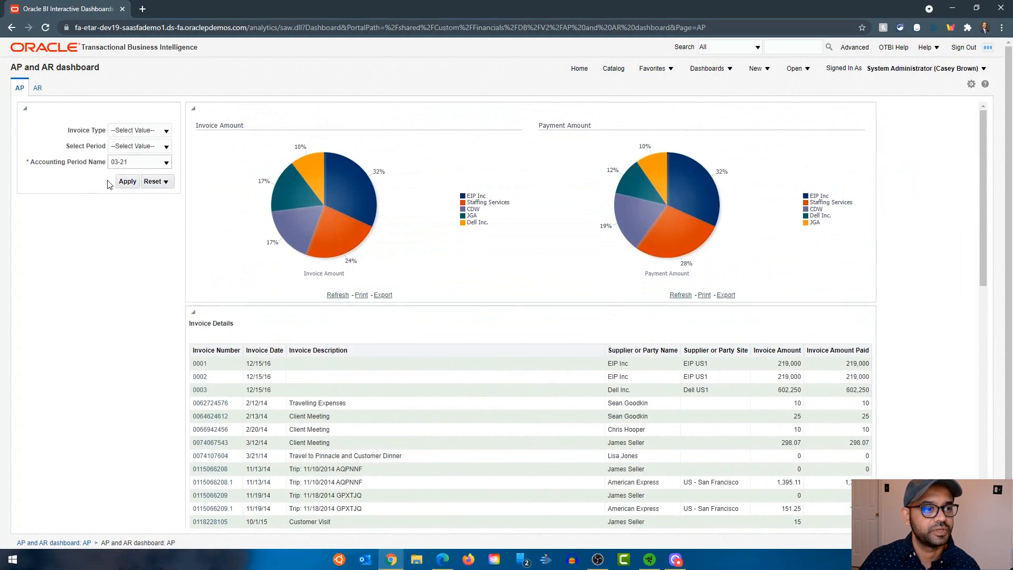
scroll(109, 201, "down", 10)
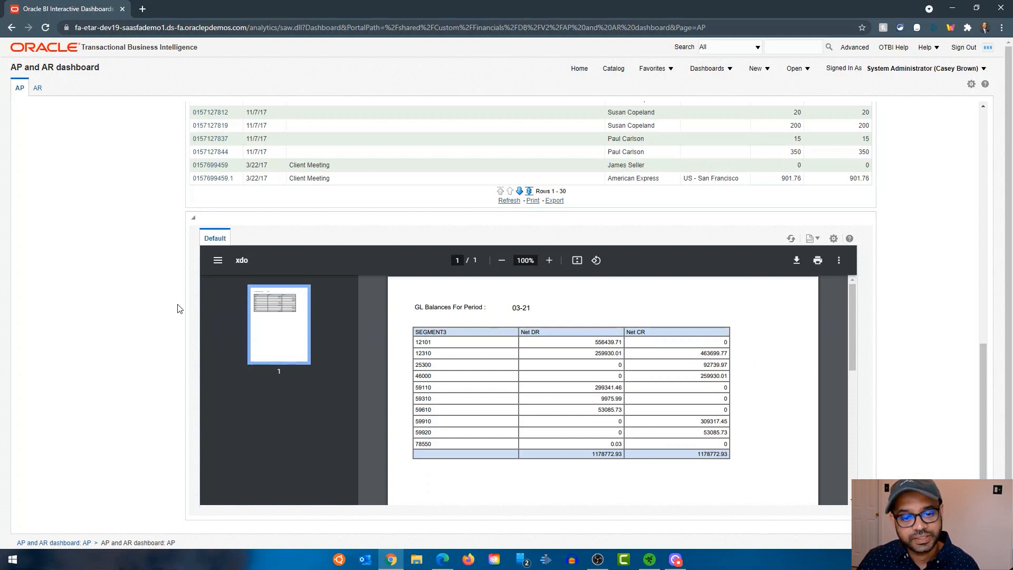
scroll(177, 308, "up", 15)
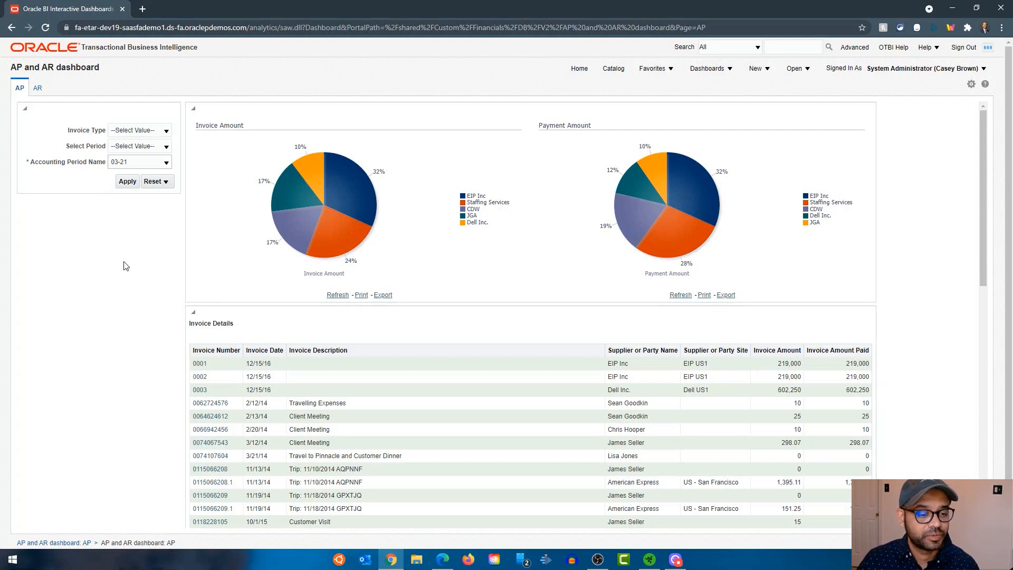
scroll(126, 265, "down", 10)
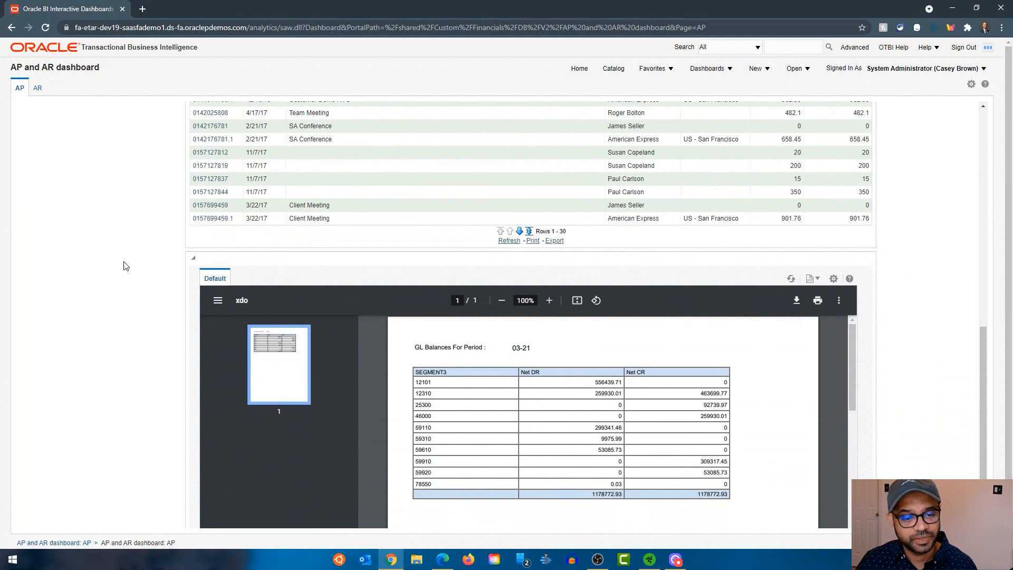
Switch to Edge, open the GL Balances DM data model to inspect its p_period parameter, and return to the AP dashboard in Chrome
left_click(442, 559)
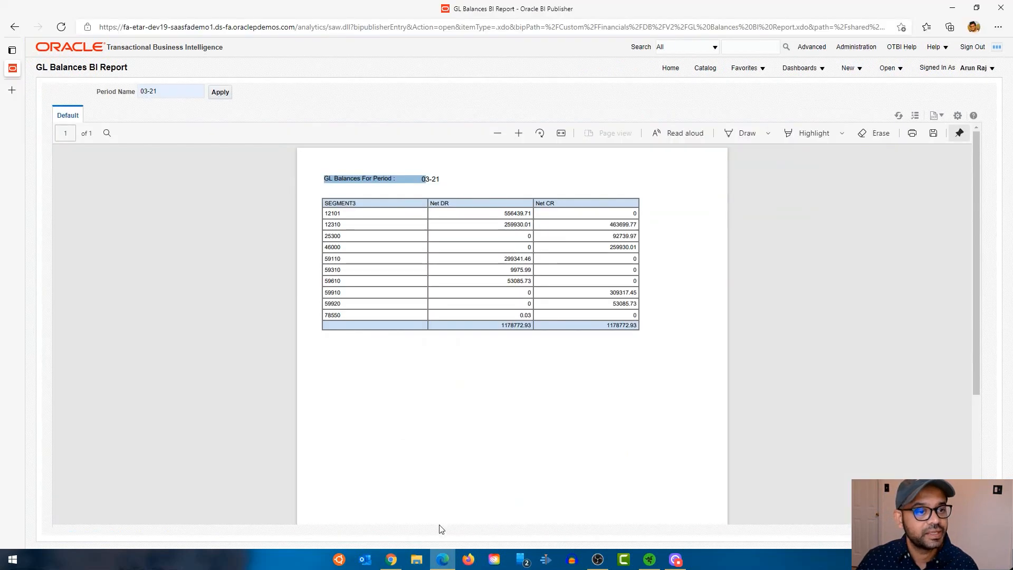
left_click(705, 68)
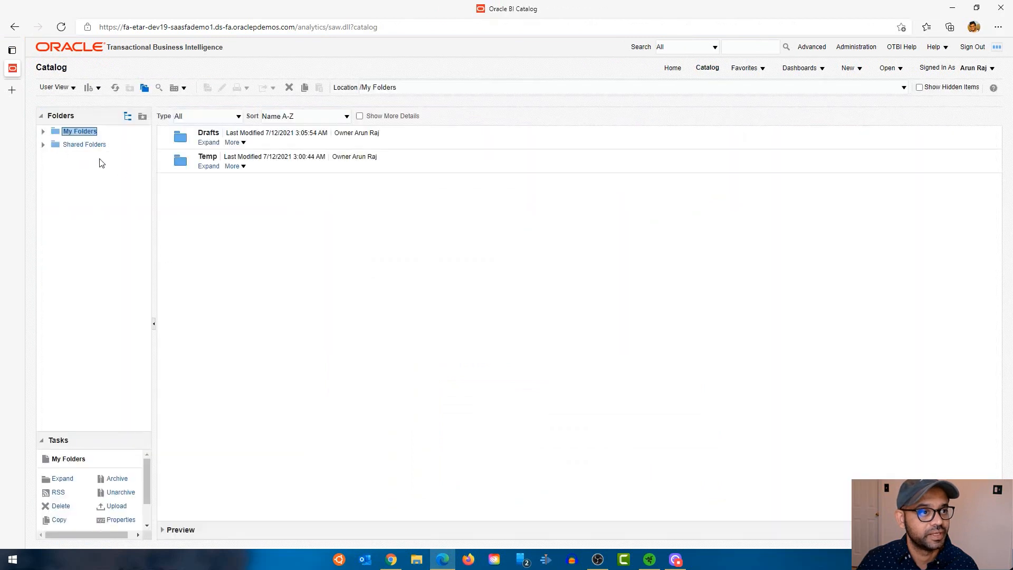
left_click(671, 69)
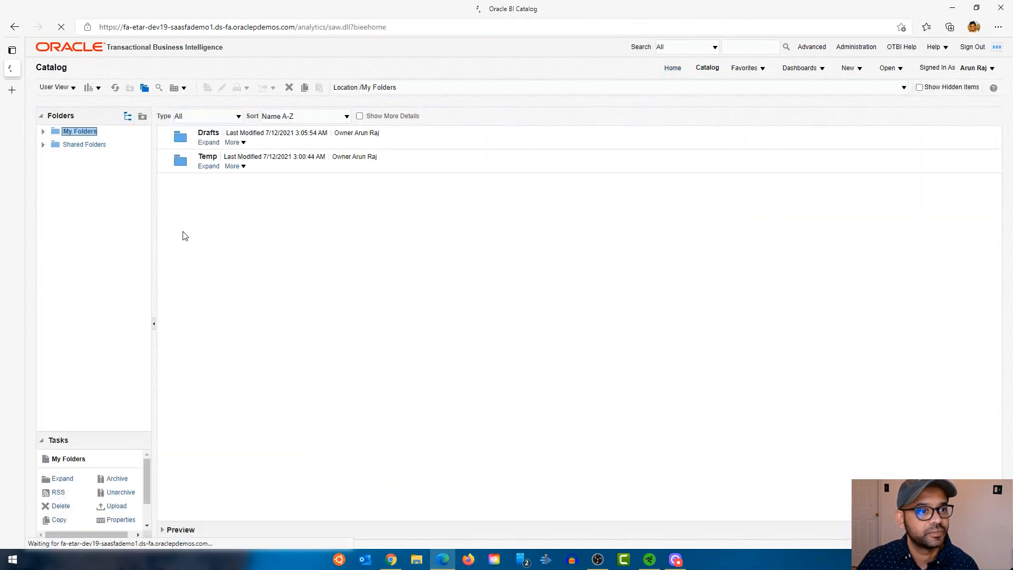
left_click(501, 182)
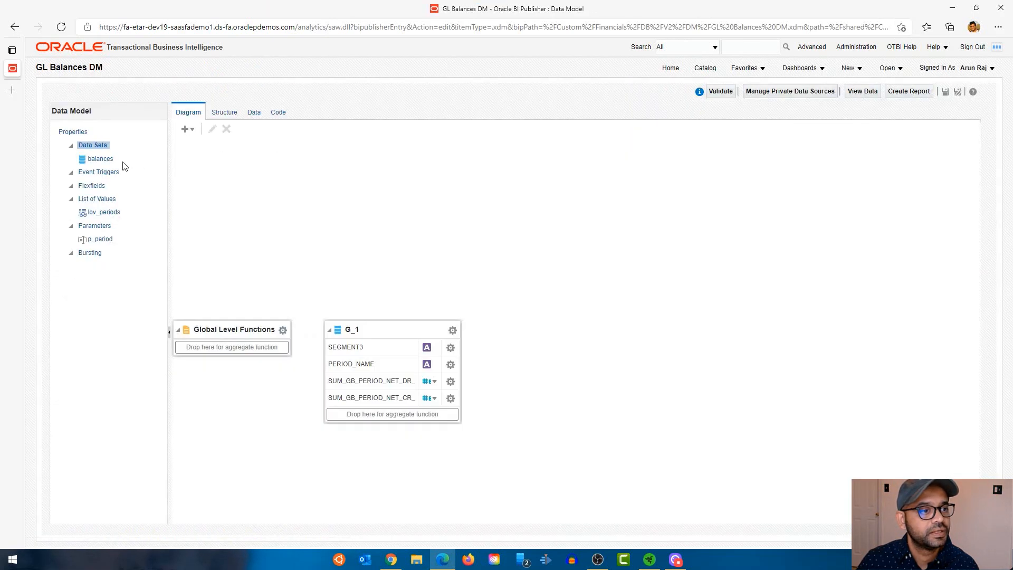
left_click(101, 239)
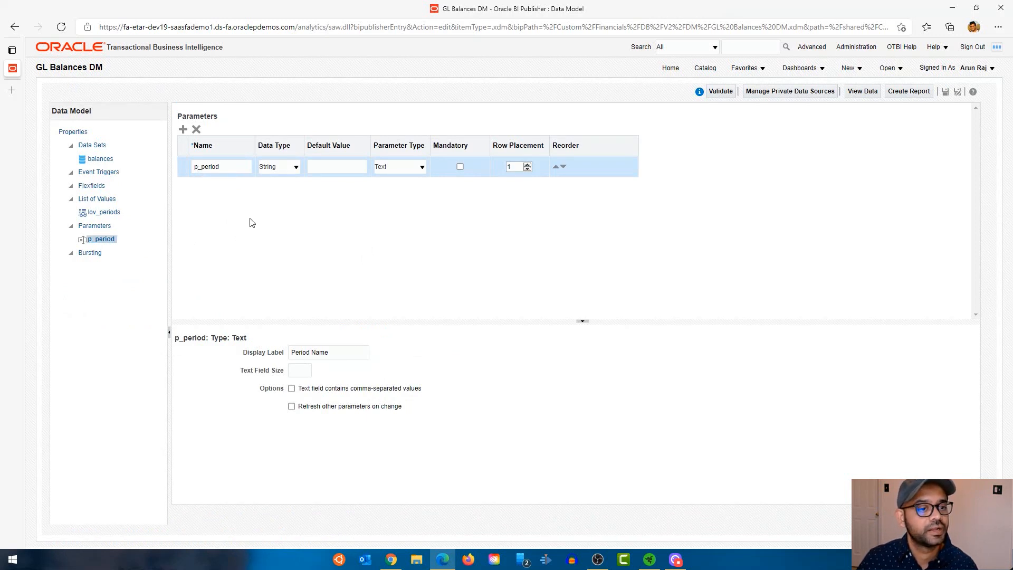
left_click(391, 559)
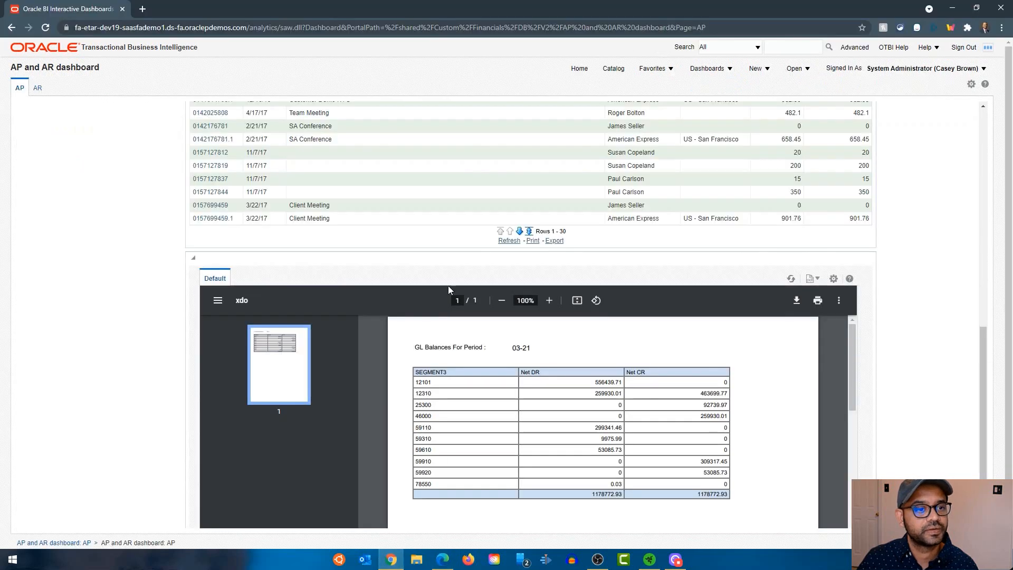
scroll(98, 233, "up", 10)
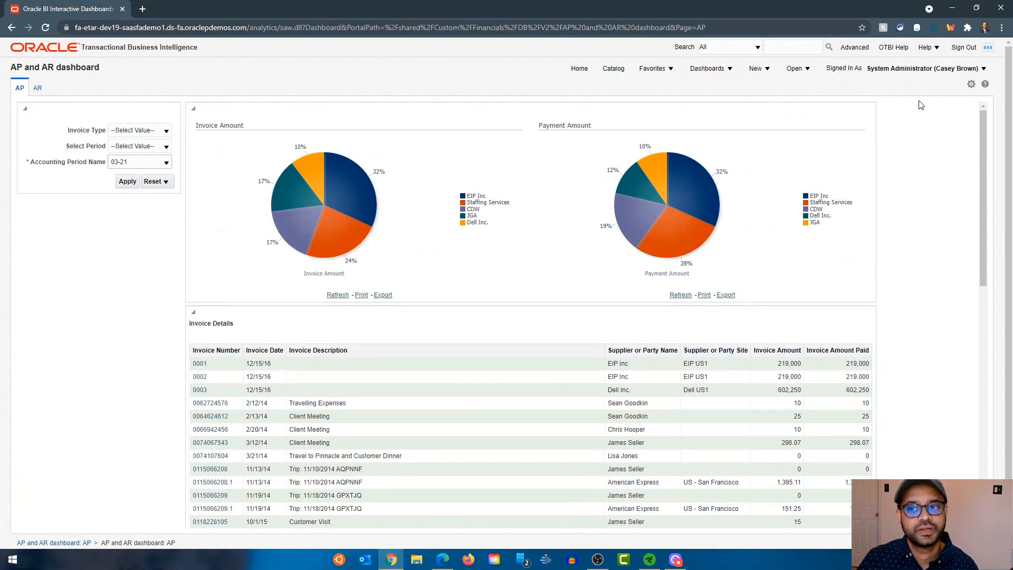
Open the DB Prompt's Accounting Period Name options, and switch to Edge to compare its presentation variable with the GL Balances DM parameter's name
left_click(612, 69)
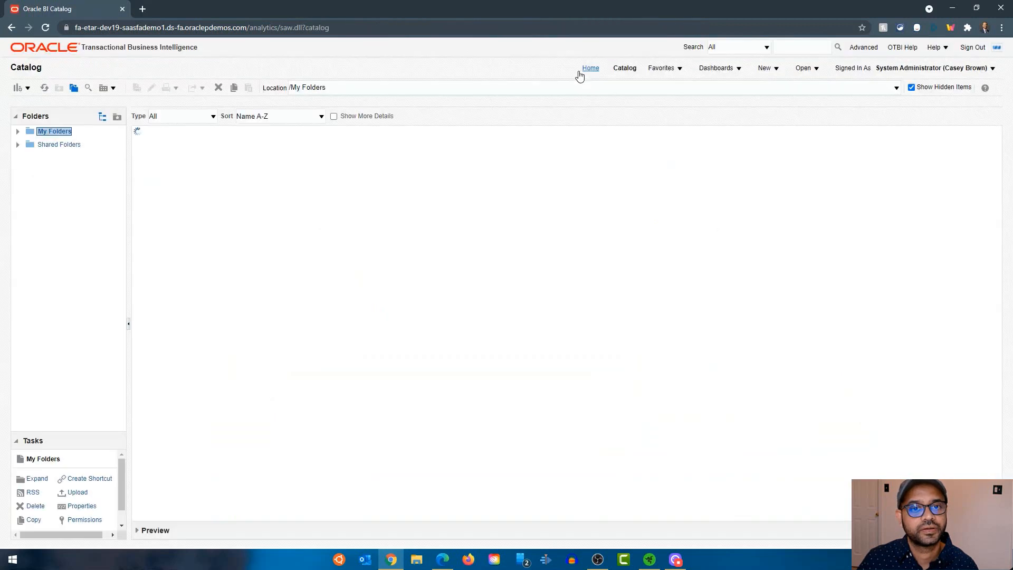
left_click(590, 69)
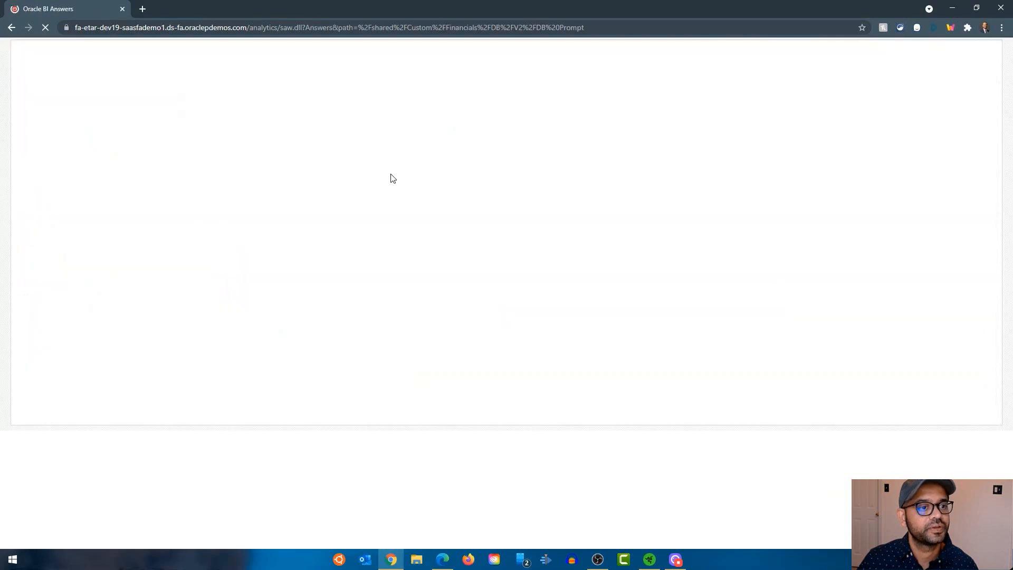
left_click(200, 209)
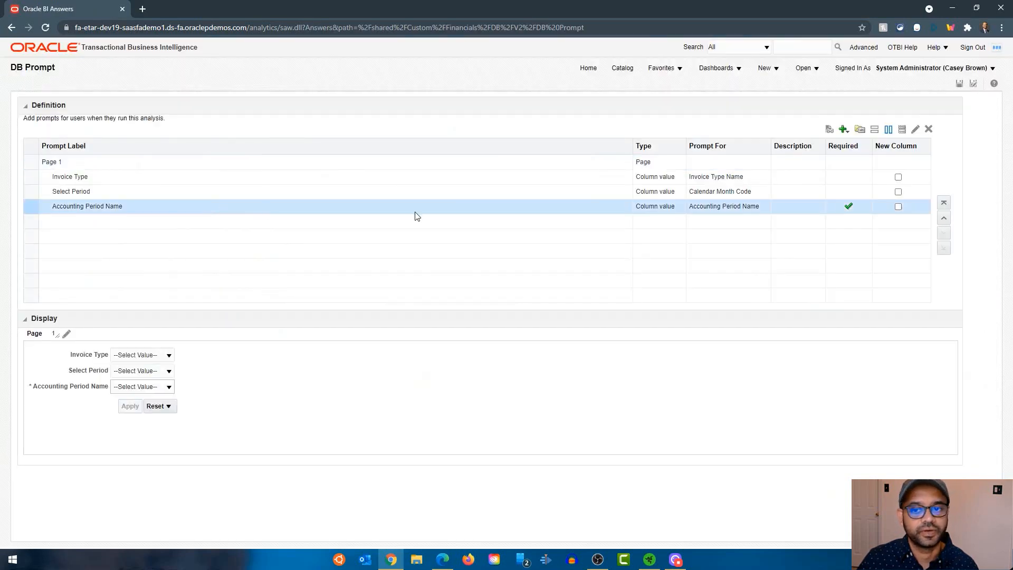
left_click(915, 130)
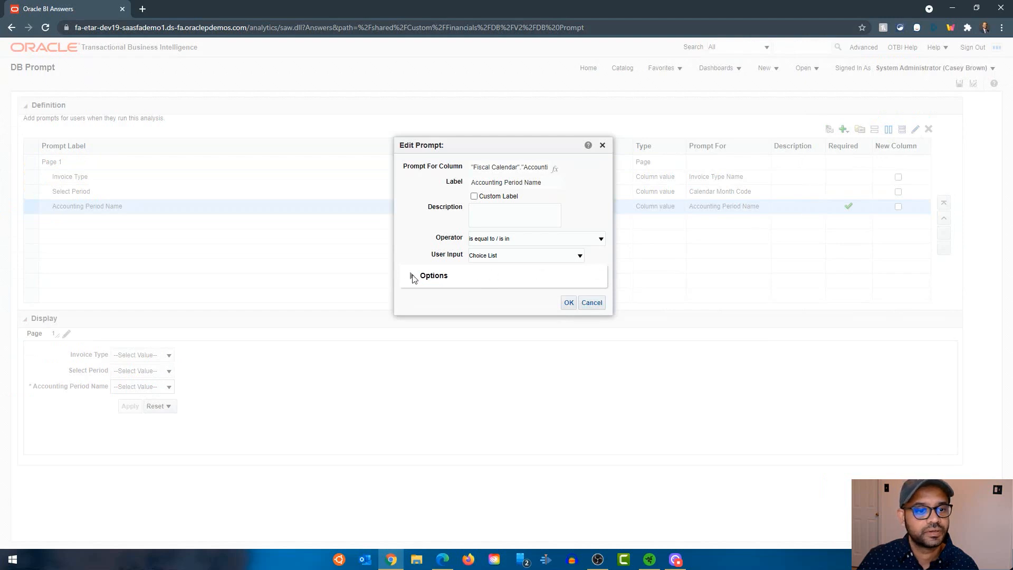
left_click(414, 277)
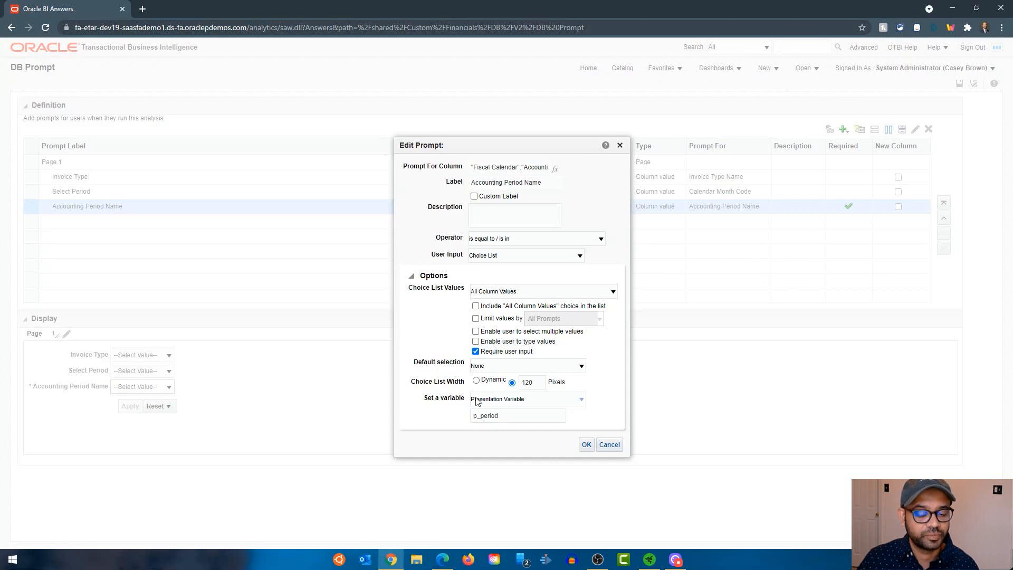
left_click(442, 560)
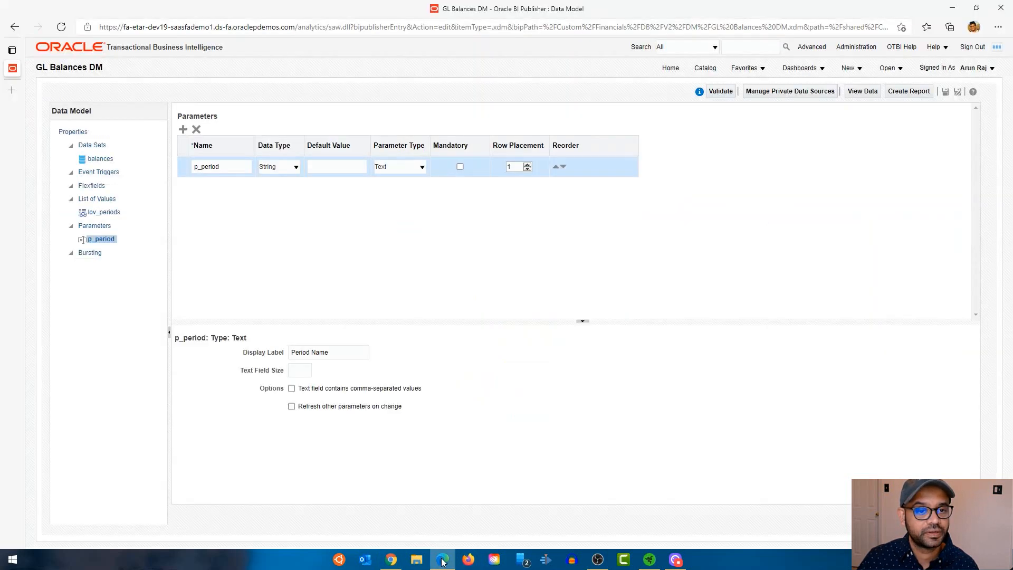